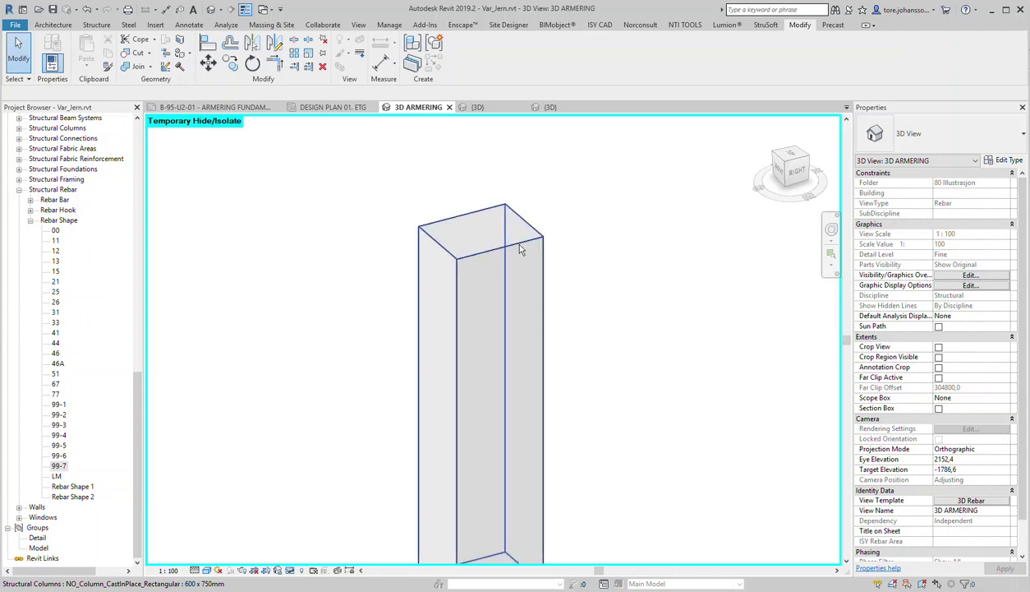
Step: Select the concrete column, begin a sketched rebar, then cancel the attempt
{"action": "left_click", "coordinate": [520, 248]}
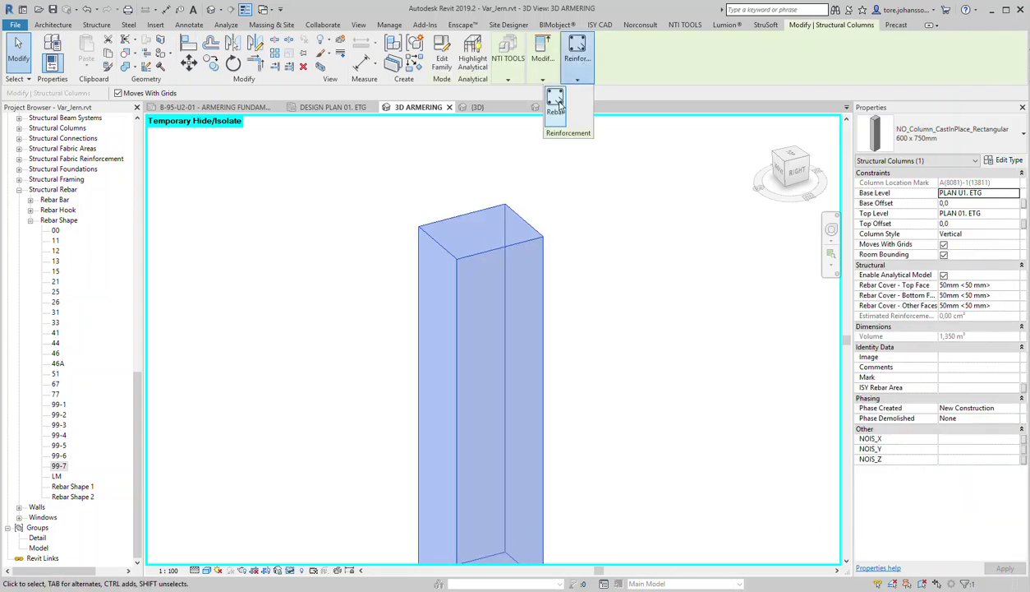
{"action": "left_click", "coordinate": [557, 105]}
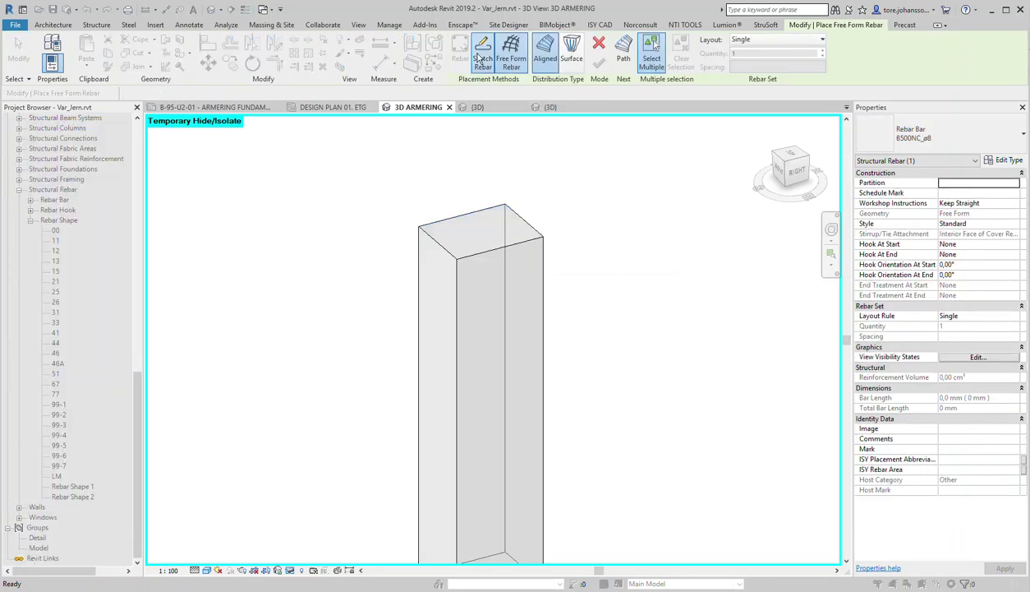
{"action": "left_click", "coordinate": [480, 60]}
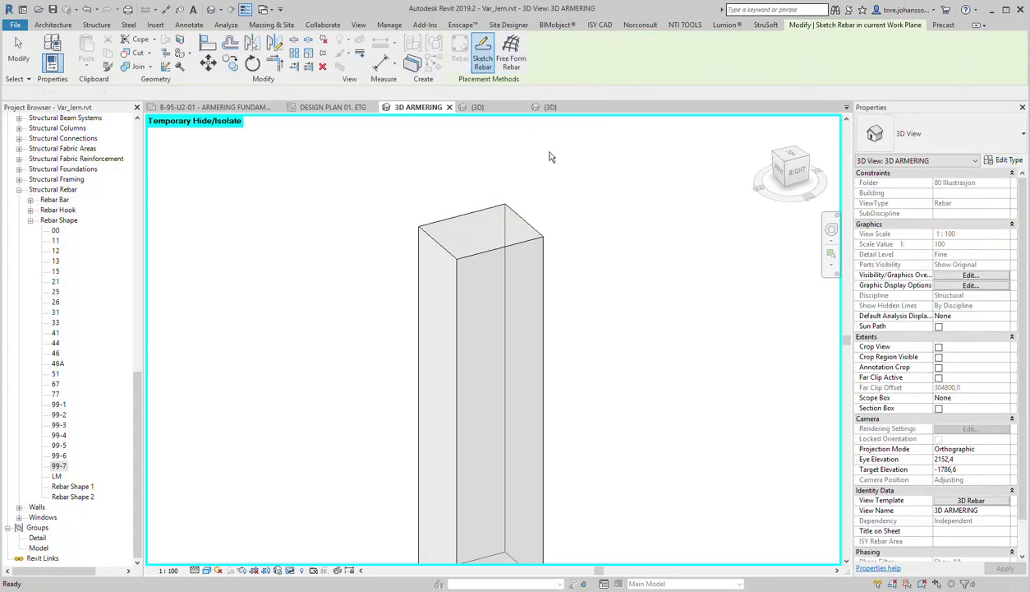
{"action": "key", "text": "Escape"}
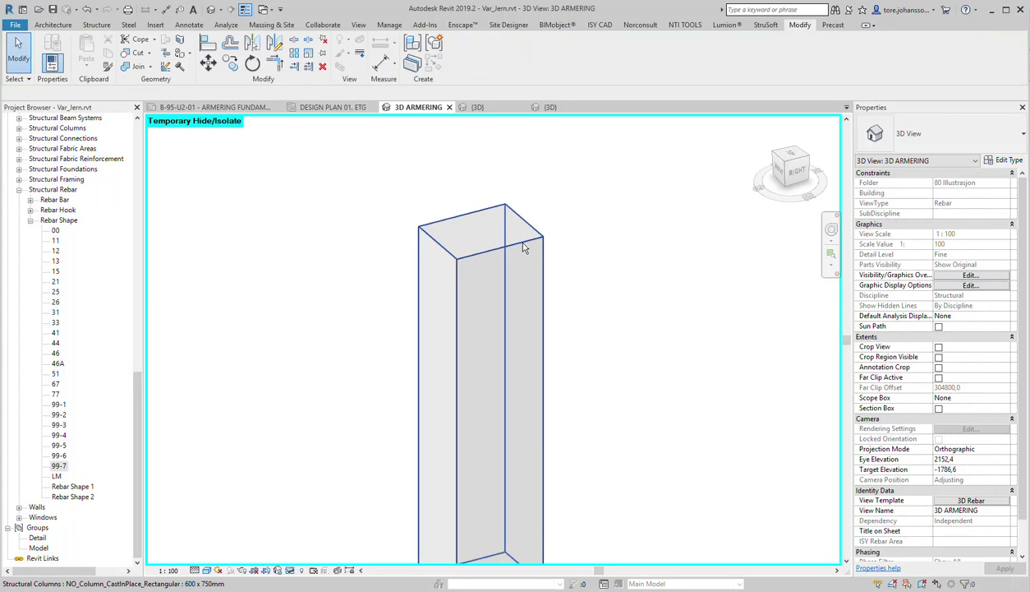
Step: Reselect the column on the Structure tab and dismiss the work plane settings
{"action": "left_click", "coordinate": [523, 247]}
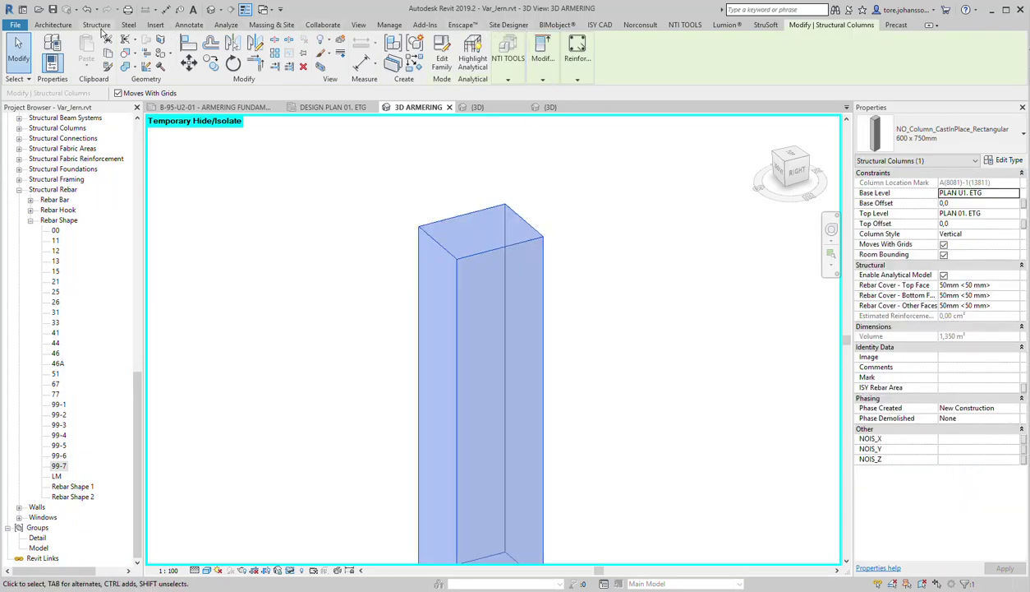
{"action": "left_click", "coordinate": [96, 25]}
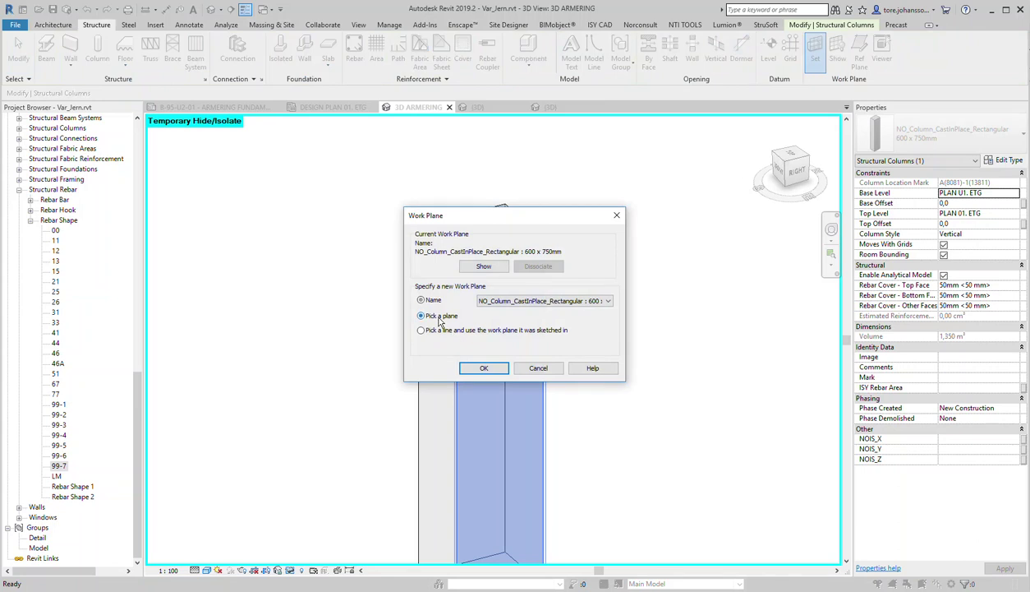
{"action": "left_click", "coordinate": [485, 370]}
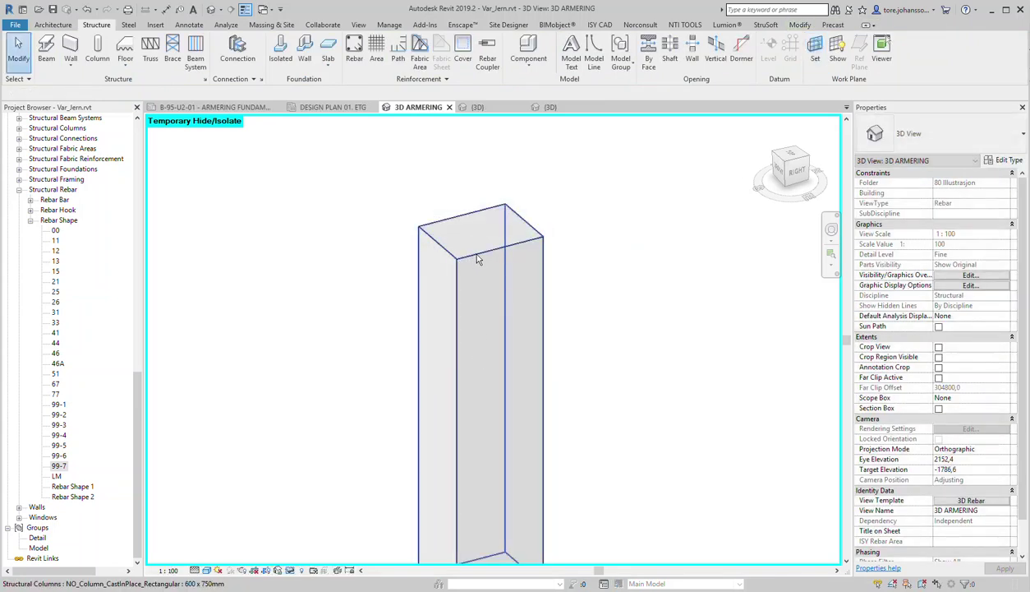
Step: Sketch a rebar on the column's front face, starting at its top corner
{"action": "left_click", "coordinate": [542, 243]}
{"action": "left_click", "coordinate": [578, 53]}
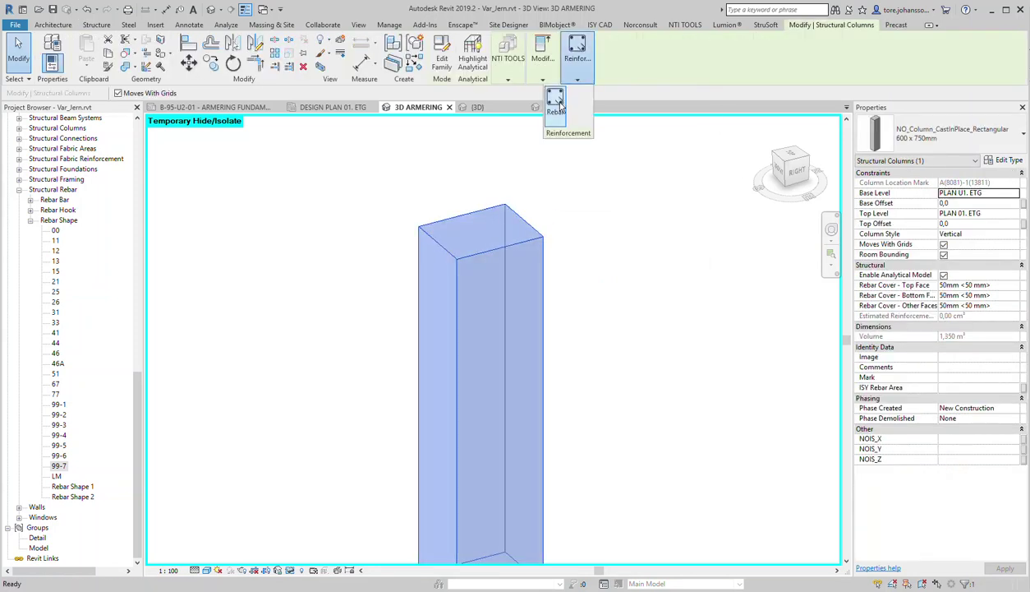
{"action": "left_click", "coordinate": [556, 102]}
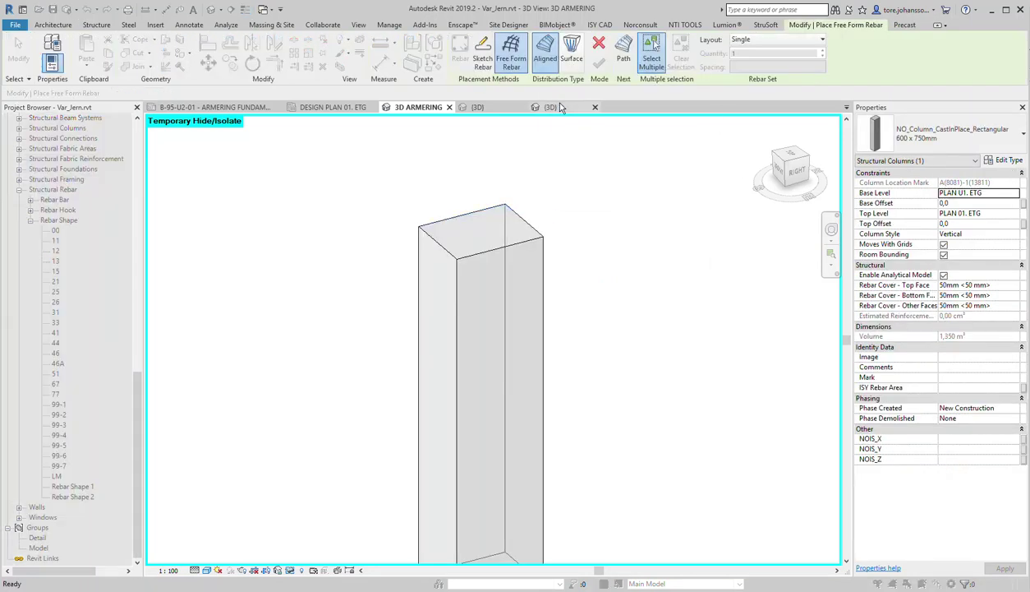
{"action": "left_click", "coordinate": [484, 47]}
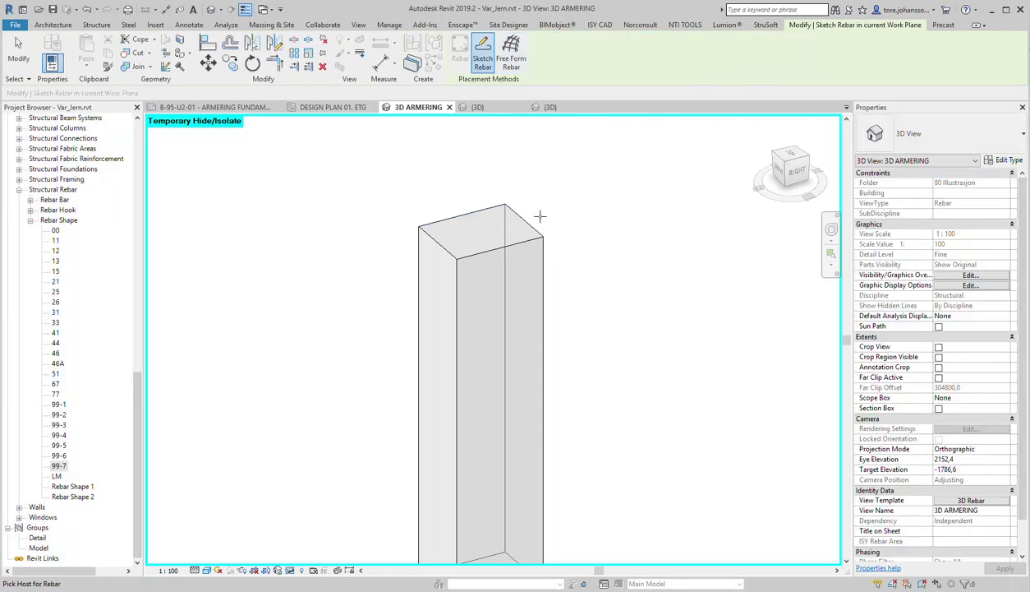
{"action": "left_click", "coordinate": [530, 271]}
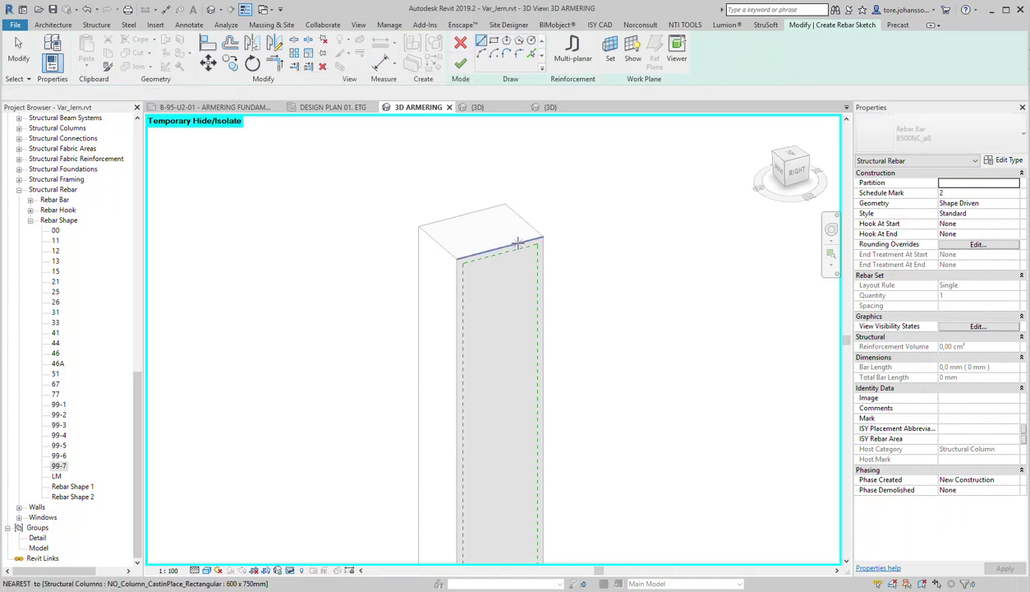
{"action": "left_click", "coordinate": [535, 244]}
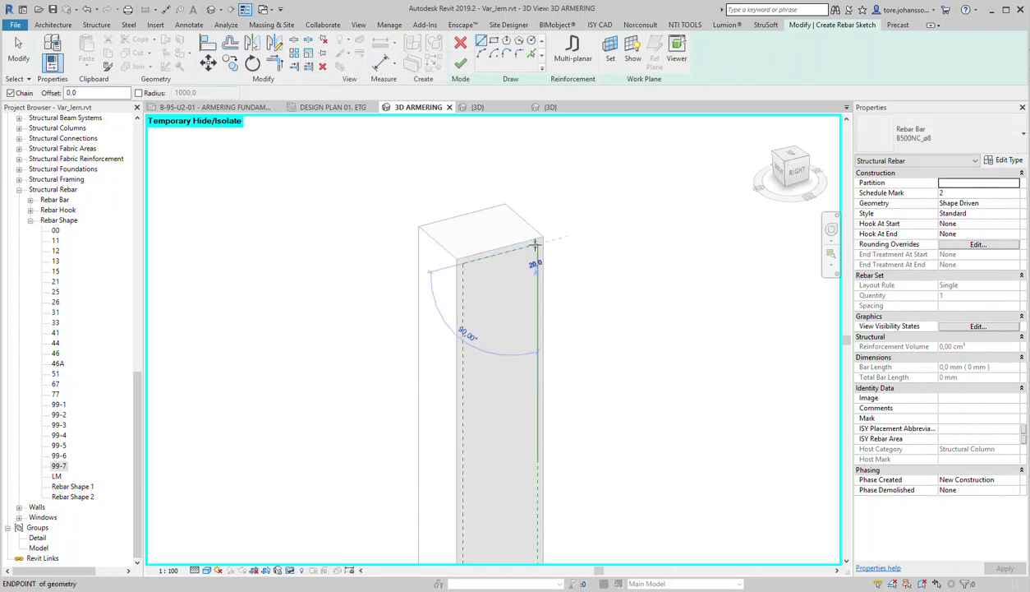
Step: Draw bar lines along the column top and down its left edge, adding a 650 top segment
{"action": "left_click", "coordinate": [464, 263]}
{"action": "key", "text": "Escape"}
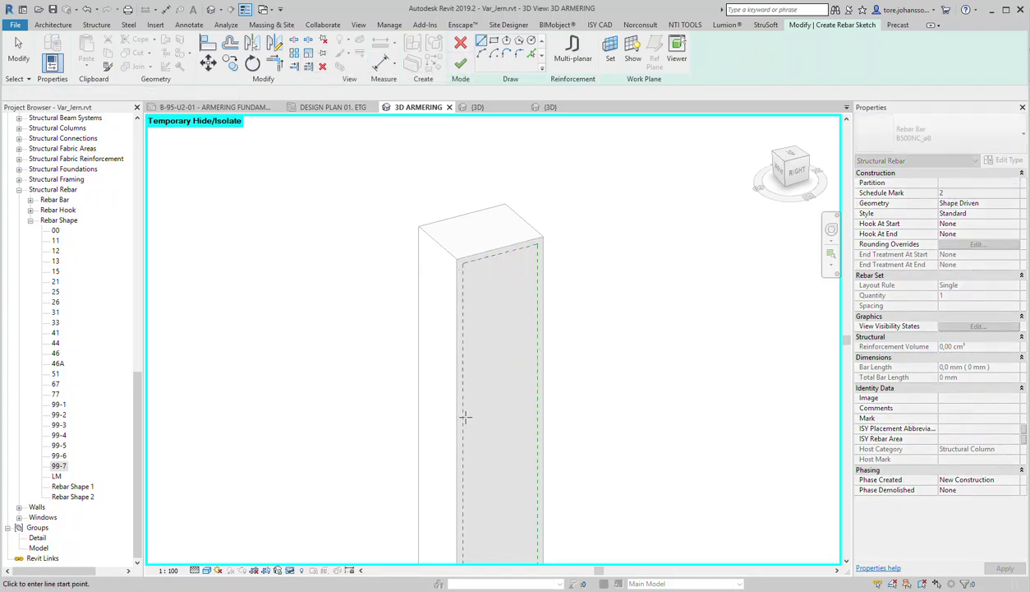
{"action": "left_click", "coordinate": [463, 431]}
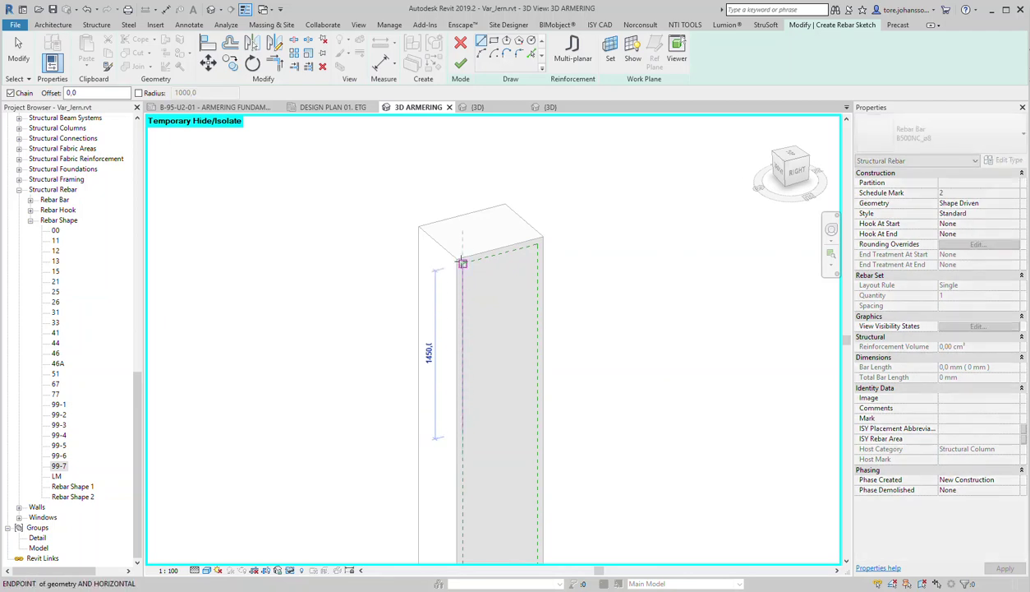
{"action": "left_click", "coordinate": [462, 263]}
{"action": "left_click", "coordinate": [537, 245]}
{"action": "key", "text": "Escape"}
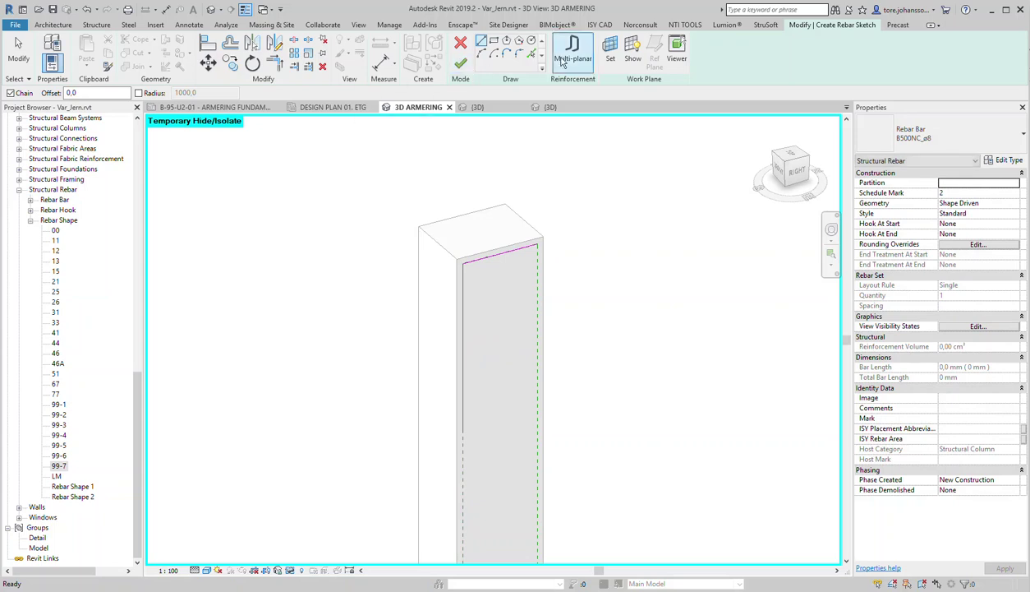
Step: Make the bar multi-planar and finish the sketch as Rebar Shape 3
{"action": "left_click", "coordinate": [559, 63]}
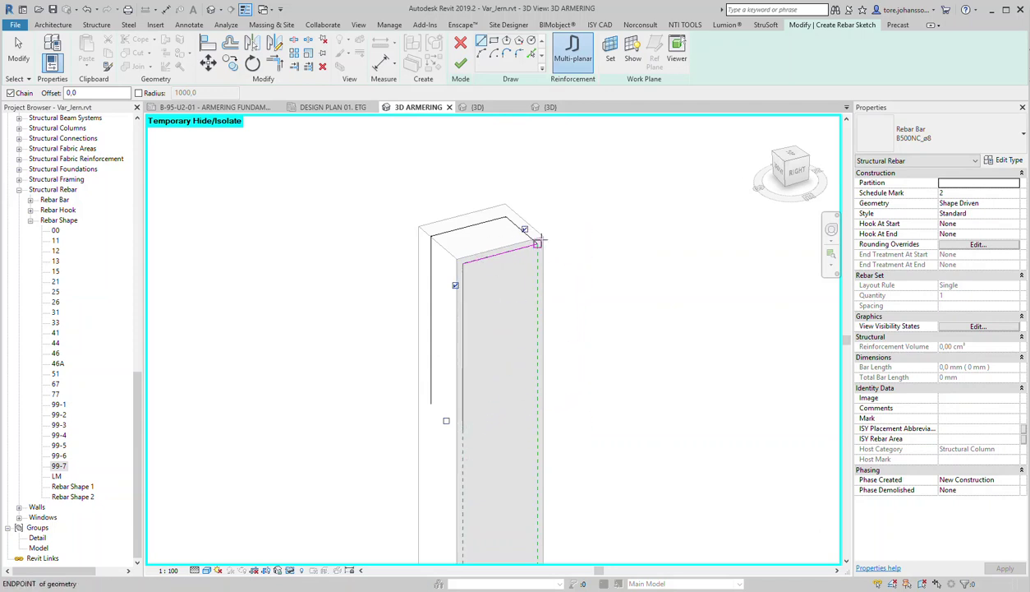
{"action": "left_click", "coordinate": [461, 64]}
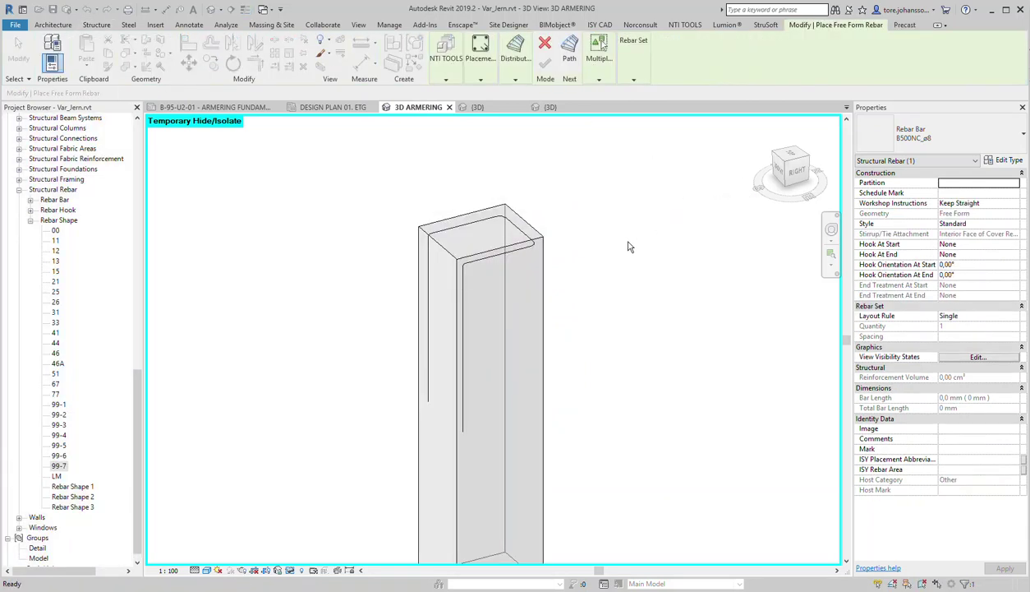
{"action": "key", "text": "Escape"}
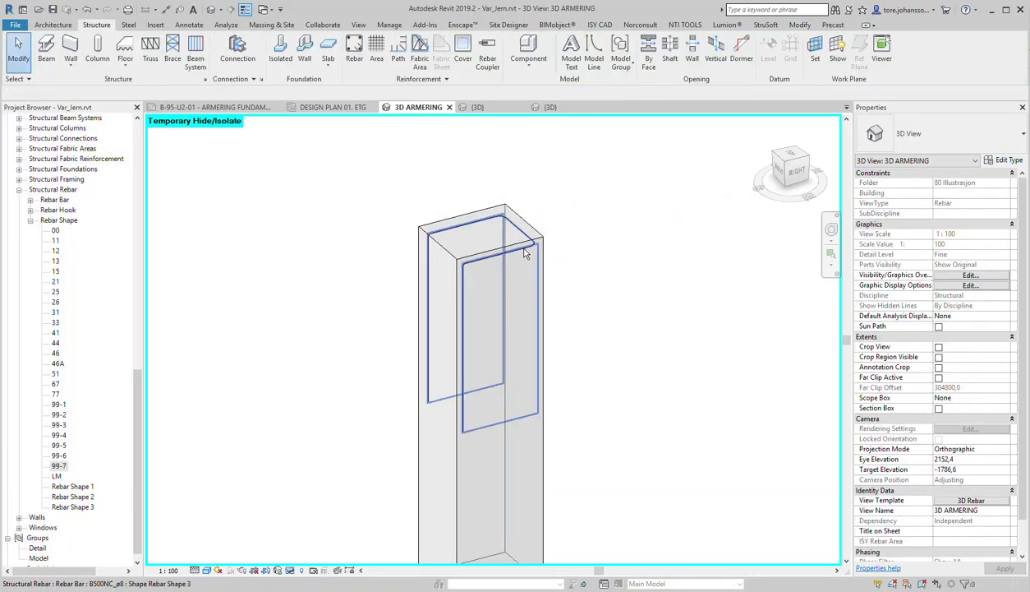
Step: Try editing Rebar Shape 3's family, then delete the undefined shape when Revit rejects it
{"action": "left_click", "coordinate": [526, 254]}
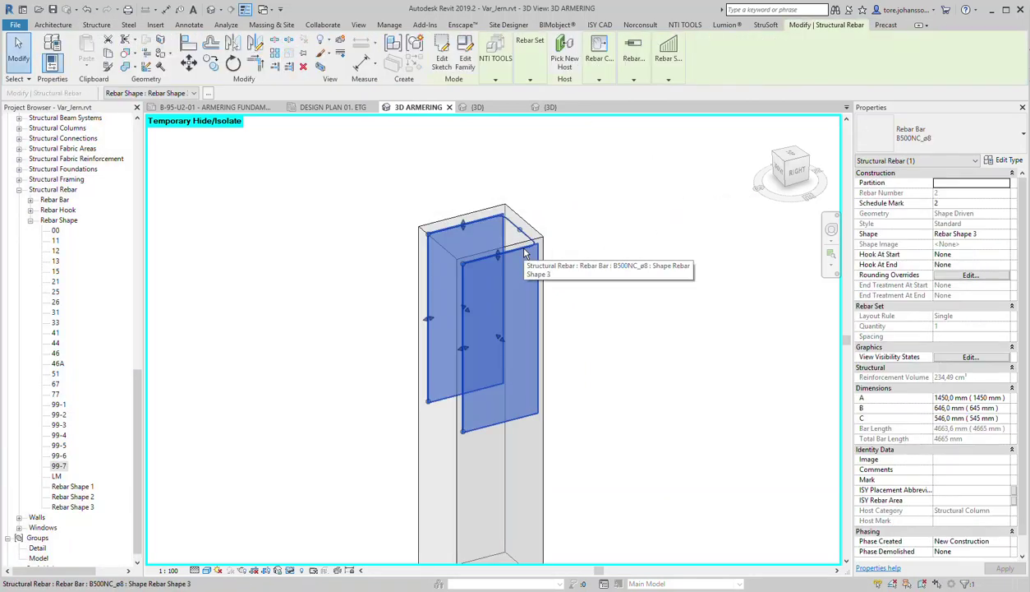
{"action": "left_click", "coordinate": [973, 238]}
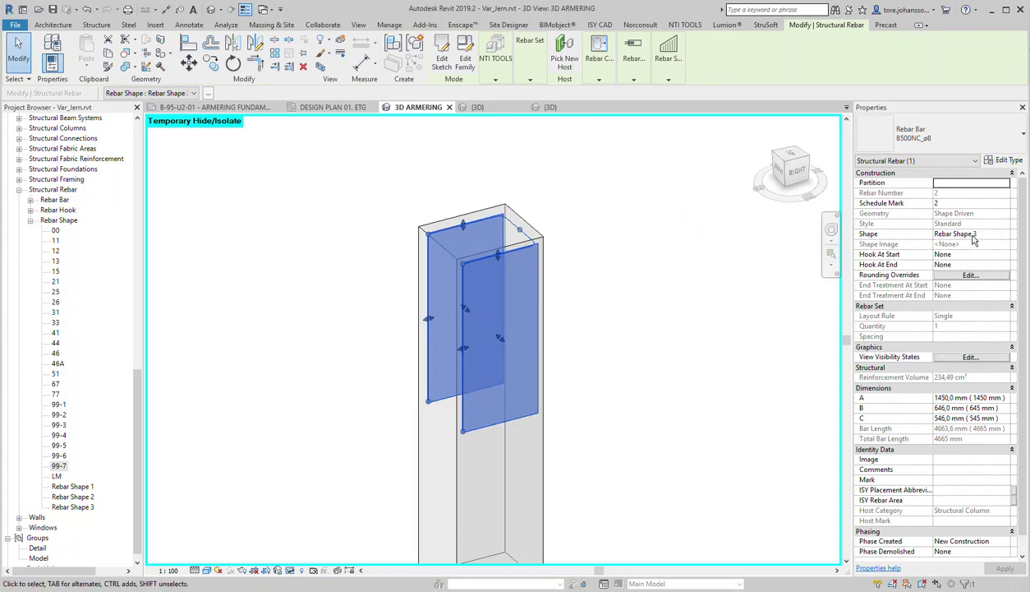
{"action": "left_click", "coordinate": [466, 66]}
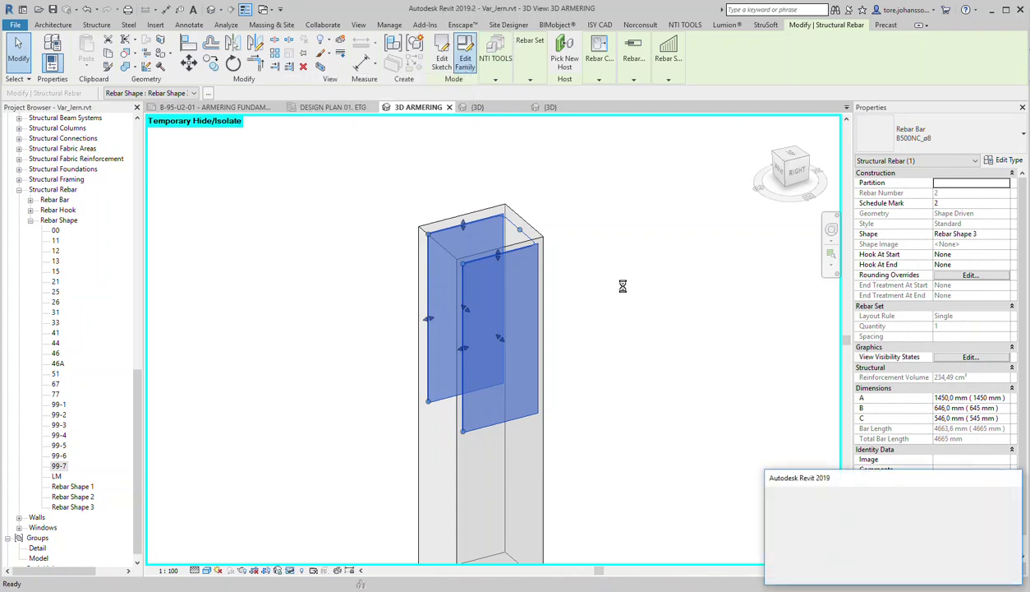
{"action": "left_click_drag", "start_coordinate": [789, 507], "coordinate": [772, 493]}
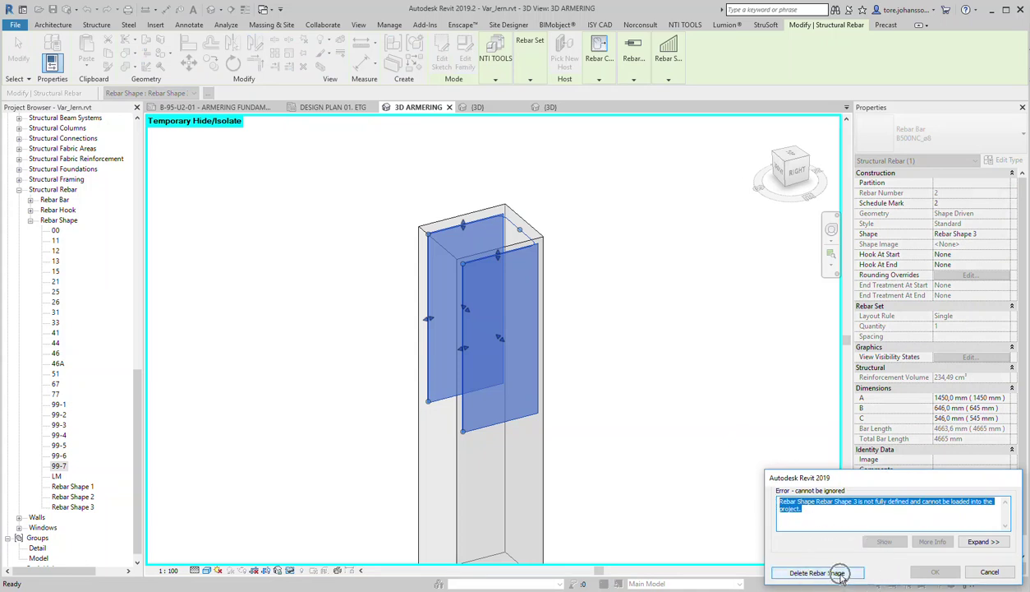
{"action": "left_click", "coordinate": [989, 571]}
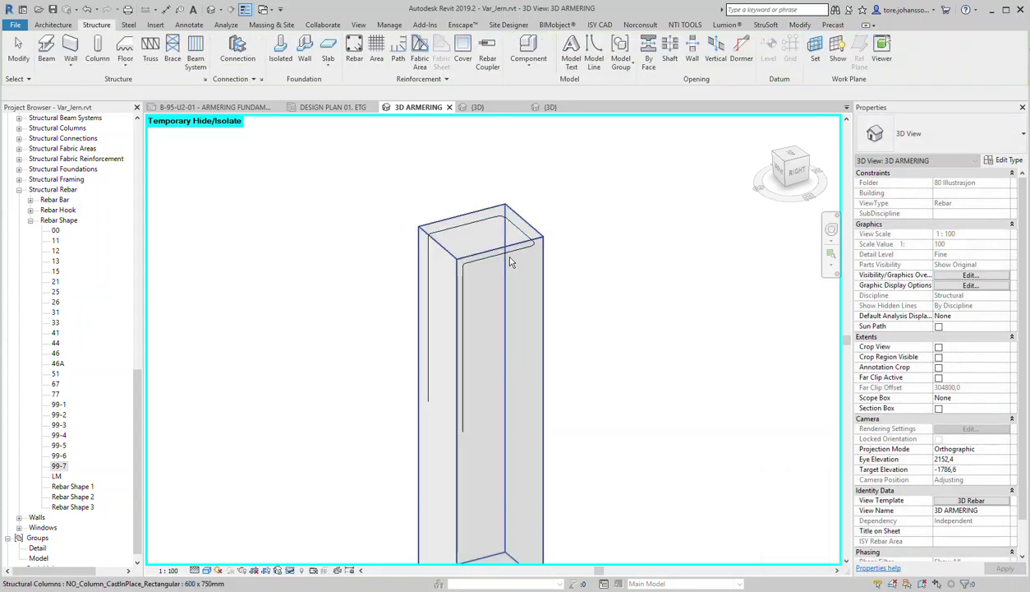
{"action": "key", "text": "Tab"}
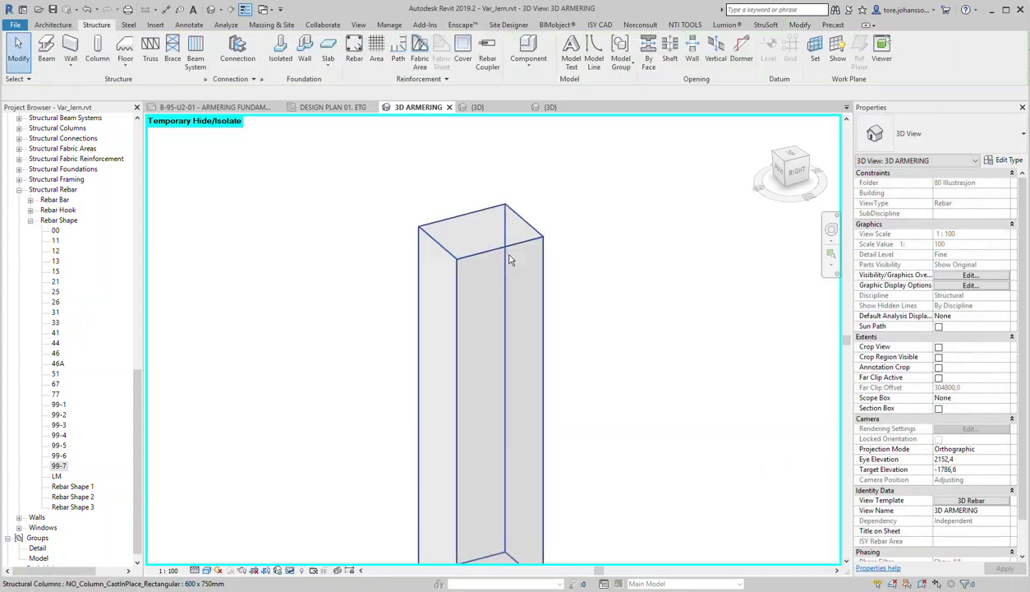
Step: Duplicate rebar shape 99-2 as 99-8 and open the 99-8 family for editing
{"action": "right_click", "coordinate": [60, 416]}
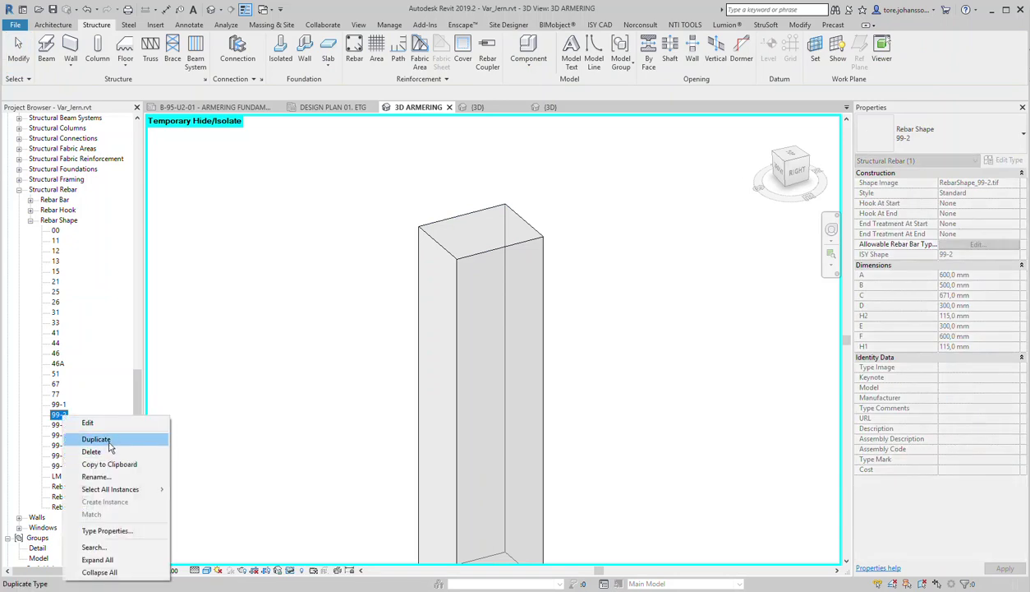
{"action": "left_click", "coordinate": [106, 438]}
{"action": "type", "text": "99-8"}
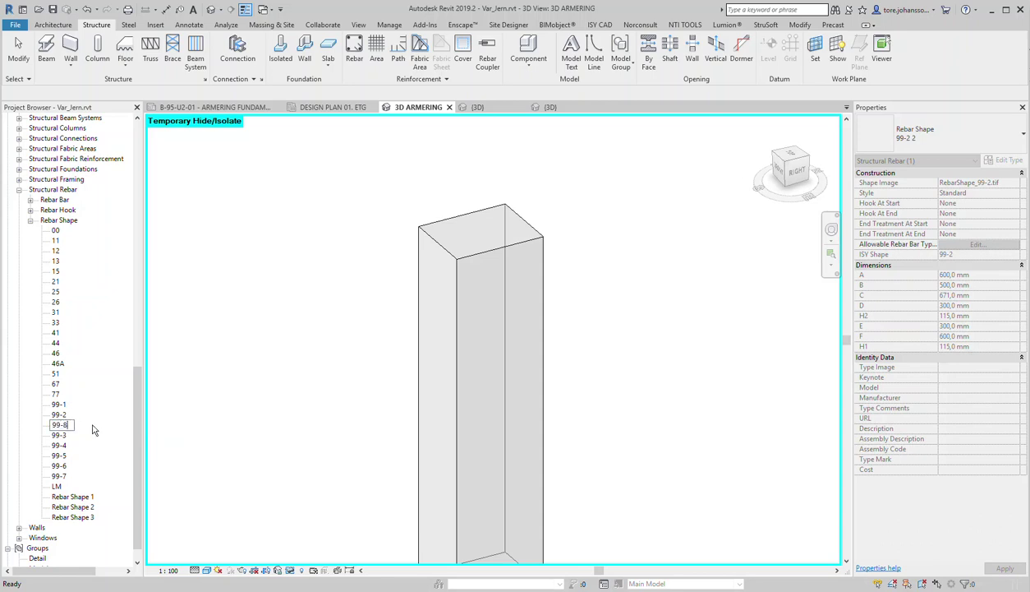
{"action": "key", "text": "Return"}
{"action": "right_click", "coordinate": [65, 478]}
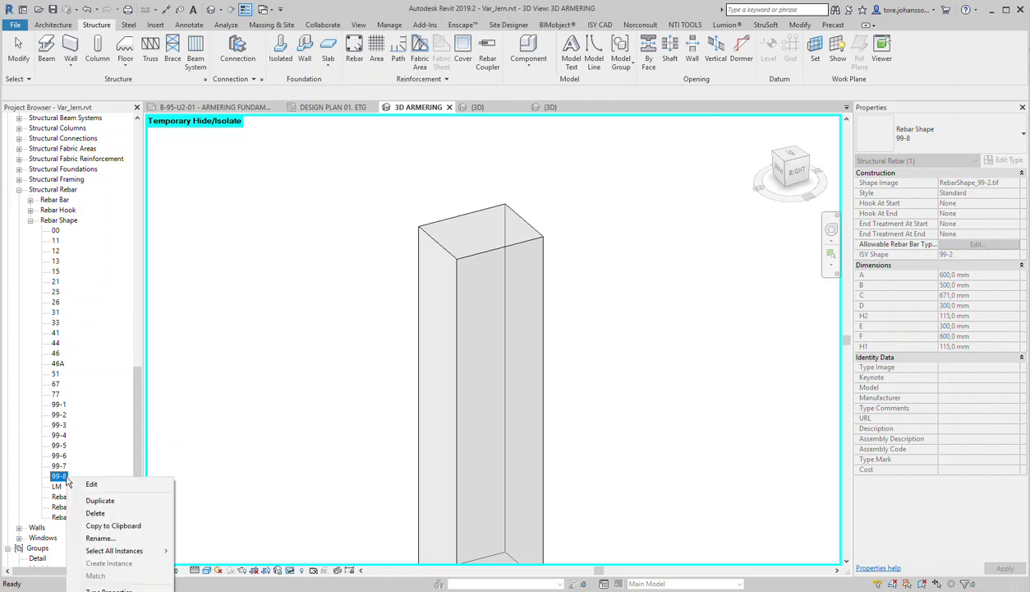
{"action": "left_click", "coordinate": [90, 485]}
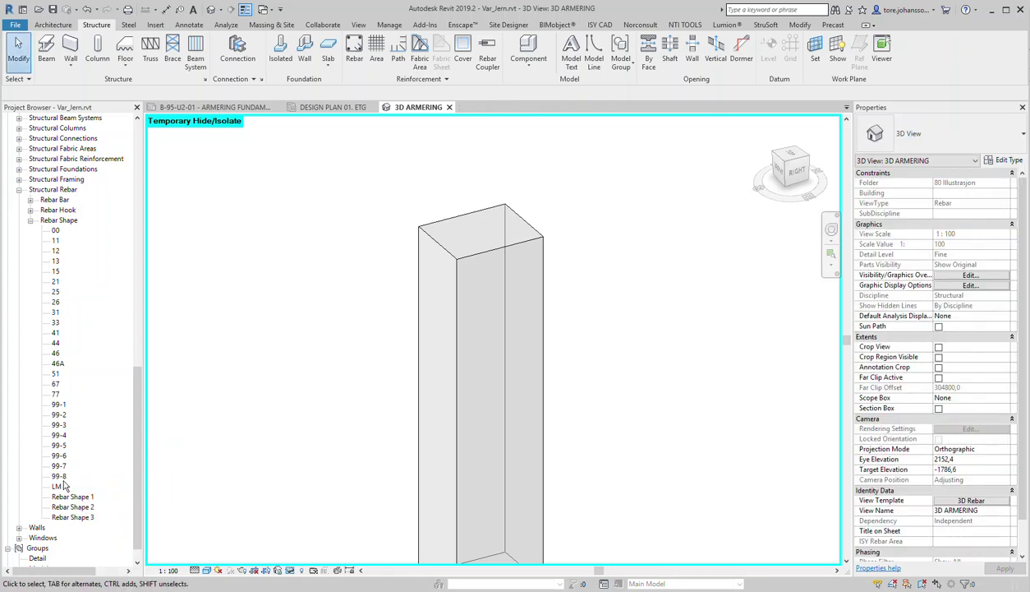
{"action": "right_click", "coordinate": [65, 480]}
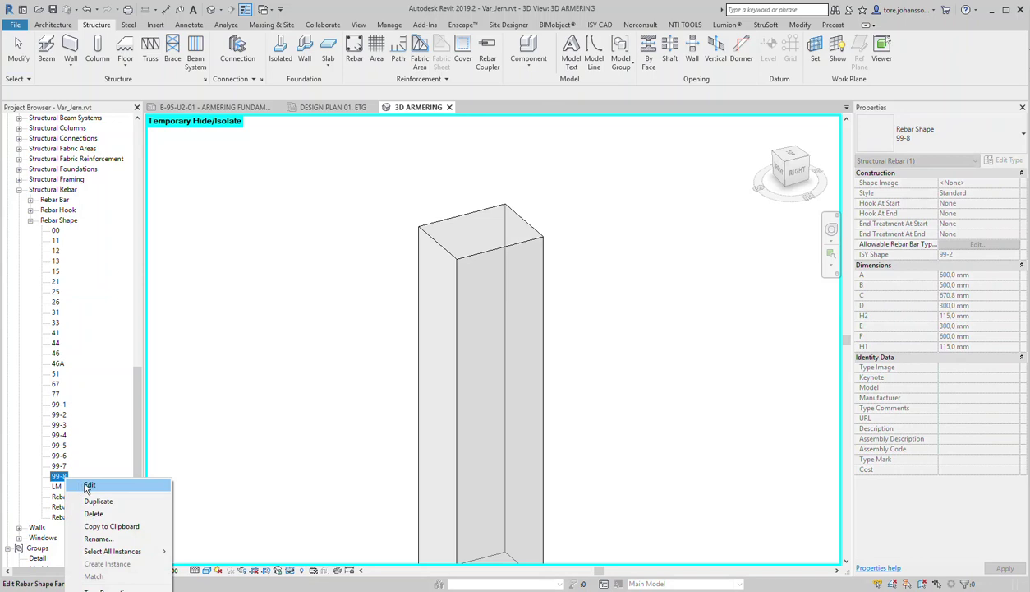
{"action": "left_click", "coordinate": [89, 485]}
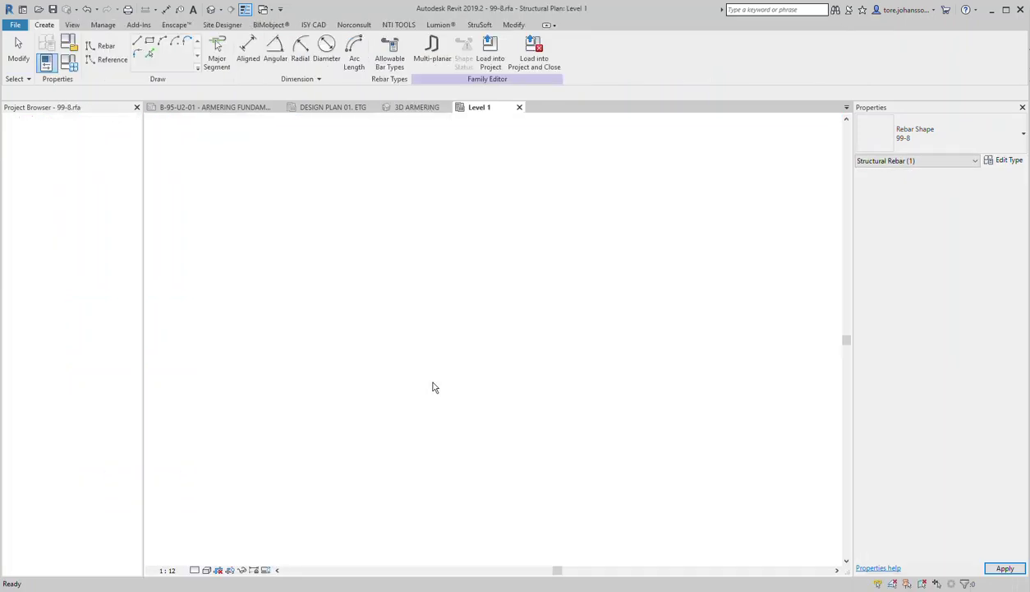
Step: Window-select the inherited bar sketch and dimensions and delete them
{"action": "left_click_drag", "start_coordinate": [426, 272], "coordinate": [669, 441]}
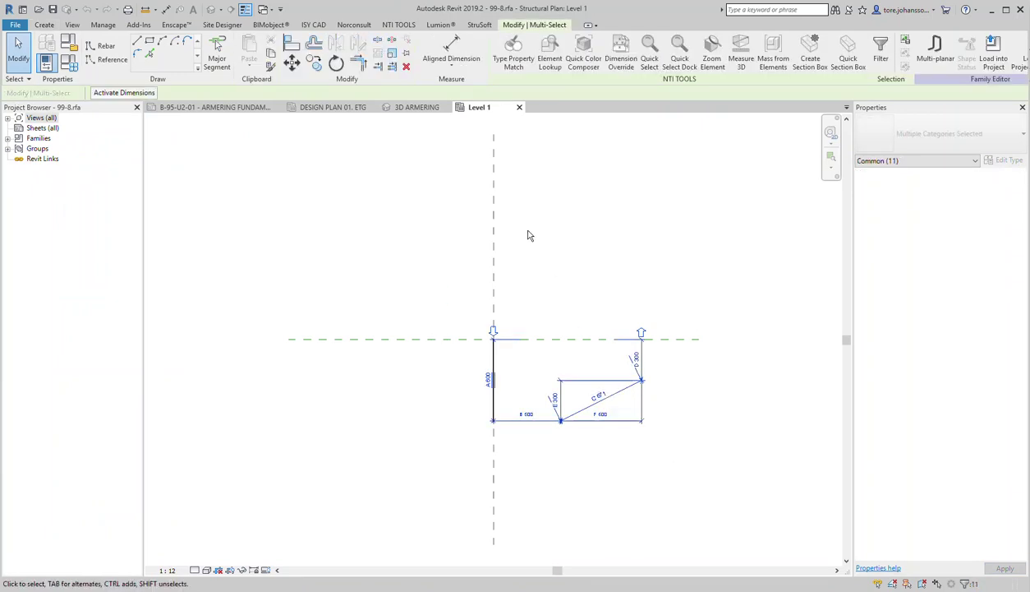
{"action": "left_click", "coordinate": [404, 68]}
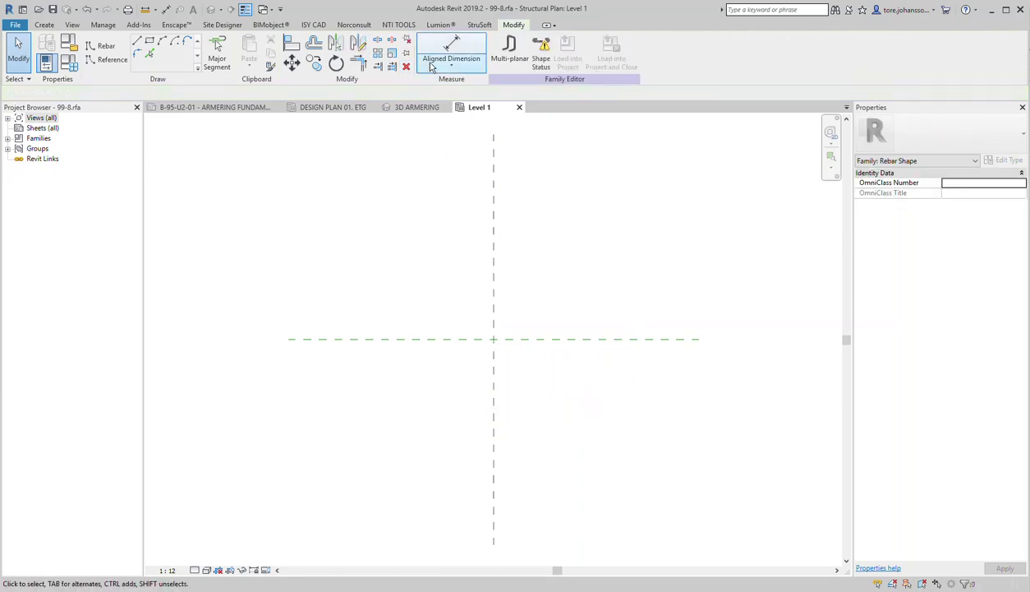
Step: Draw a rebar from the plane intersection: 740 up, then 460 to the right
{"action": "left_click", "coordinate": [116, 46]}
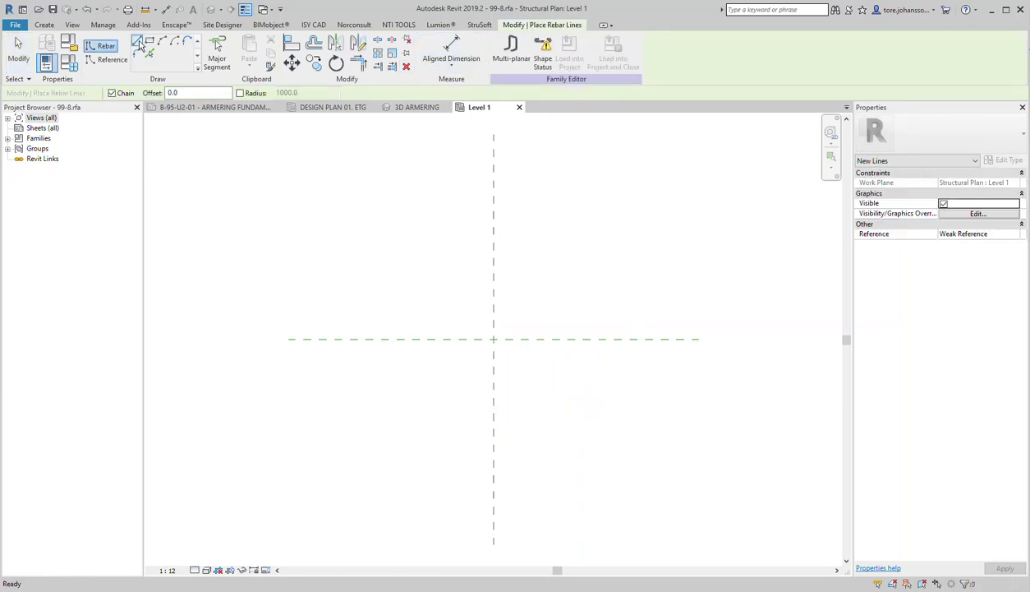
{"action": "left_click", "coordinate": [493, 338]}
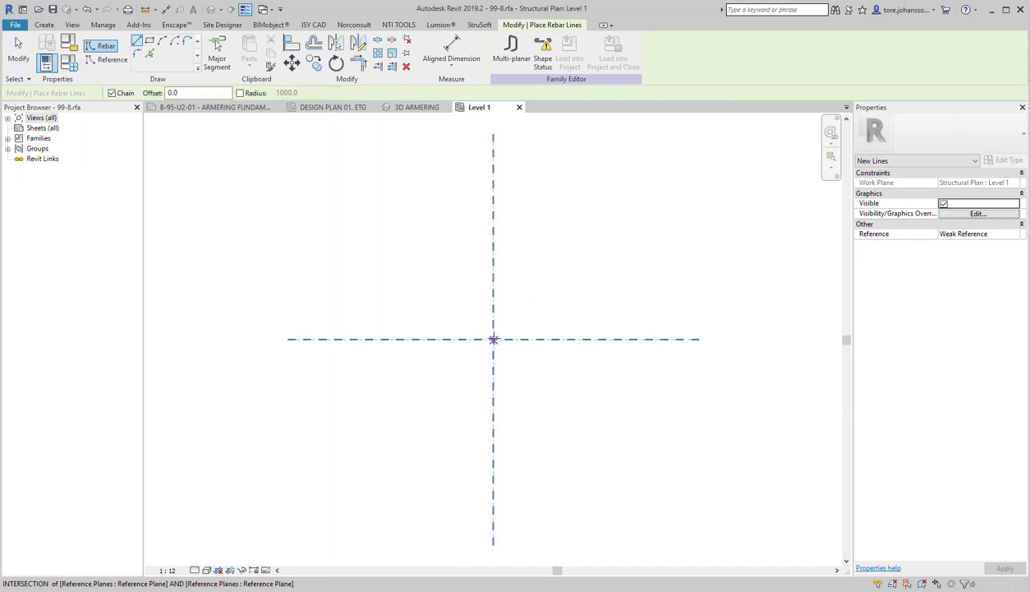
{"action": "left_click", "coordinate": [493, 239]}
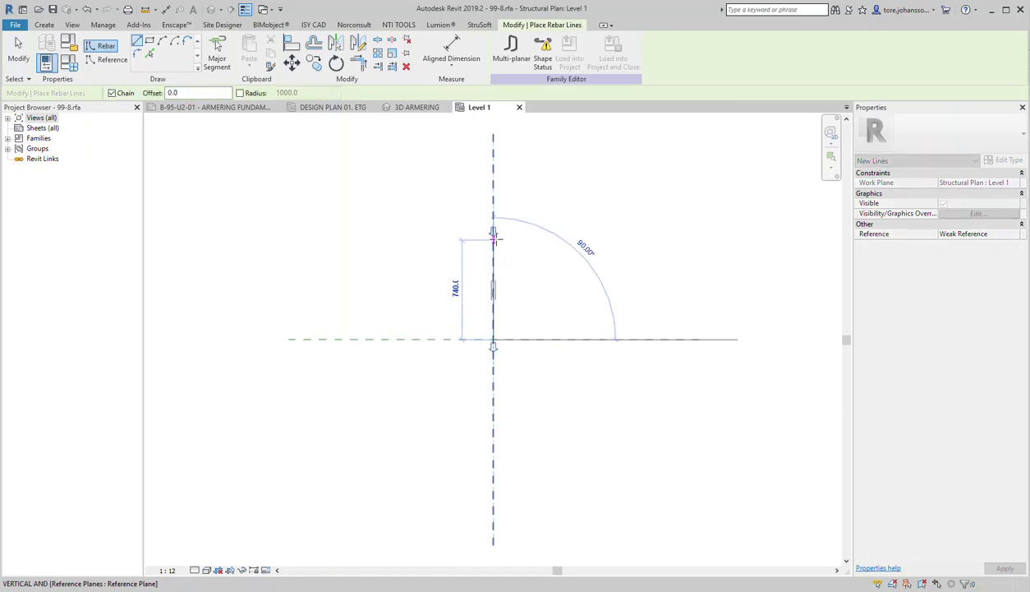
{"action": "left_click", "coordinate": [562, 239]}
{"action": "key", "text": "Escape"}
{"action": "key", "text": "Escape"}
{"action": "mouse_move", "coordinate": [563, 240]}
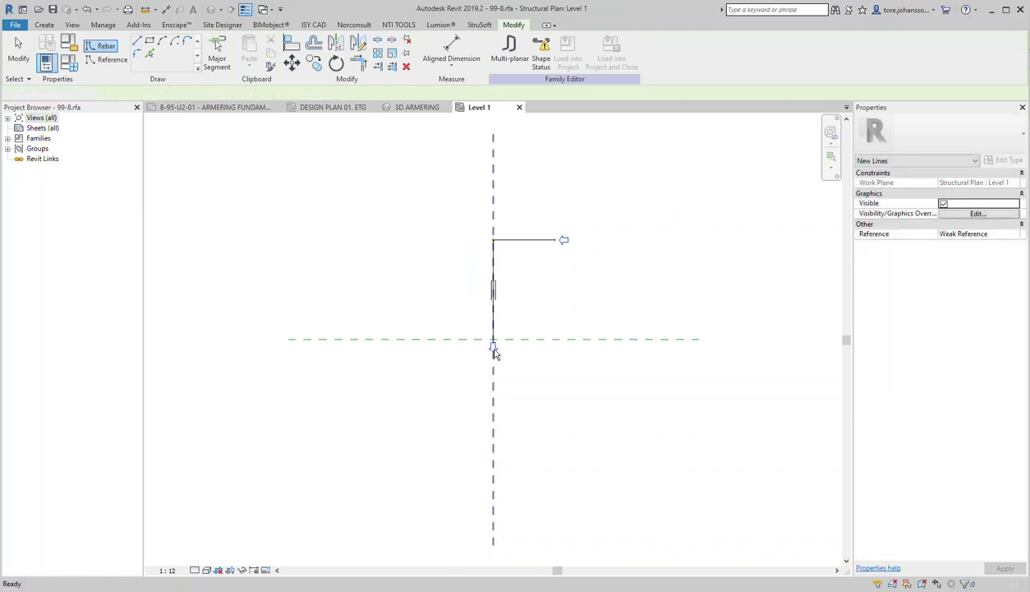
Step: Select the vertical reference plane and make the temporary 460 dimension permanent
{"action": "left_click", "coordinate": [493, 348]}
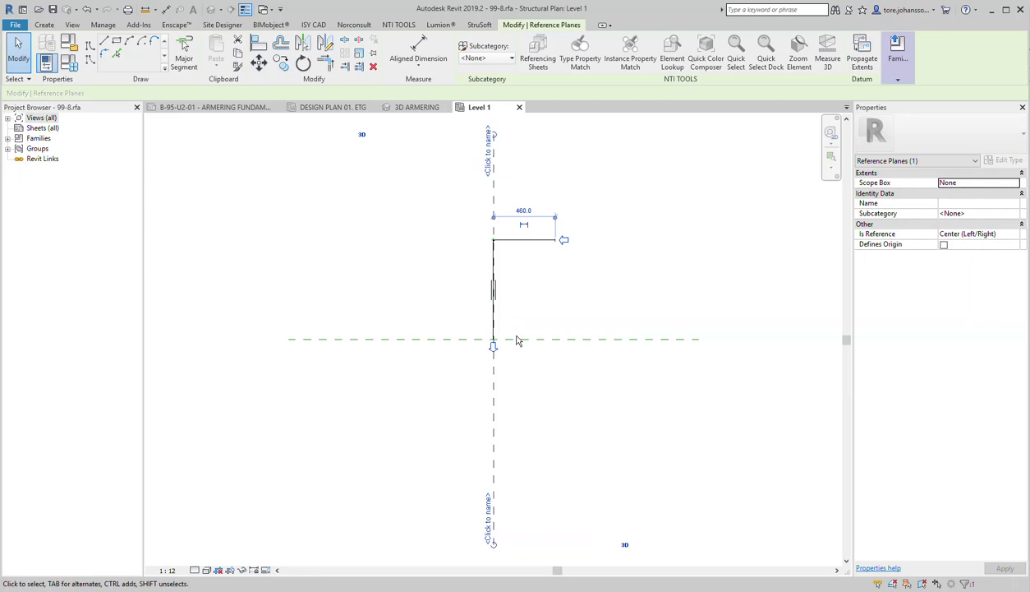
{"action": "key", "text": "Escape"}
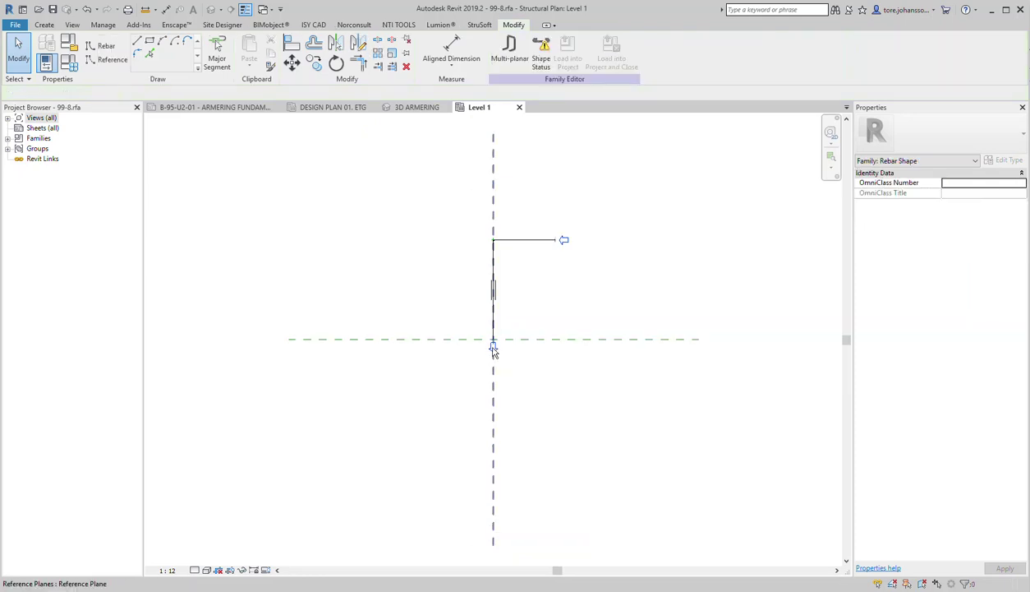
{"action": "left_click", "coordinate": [493, 349]}
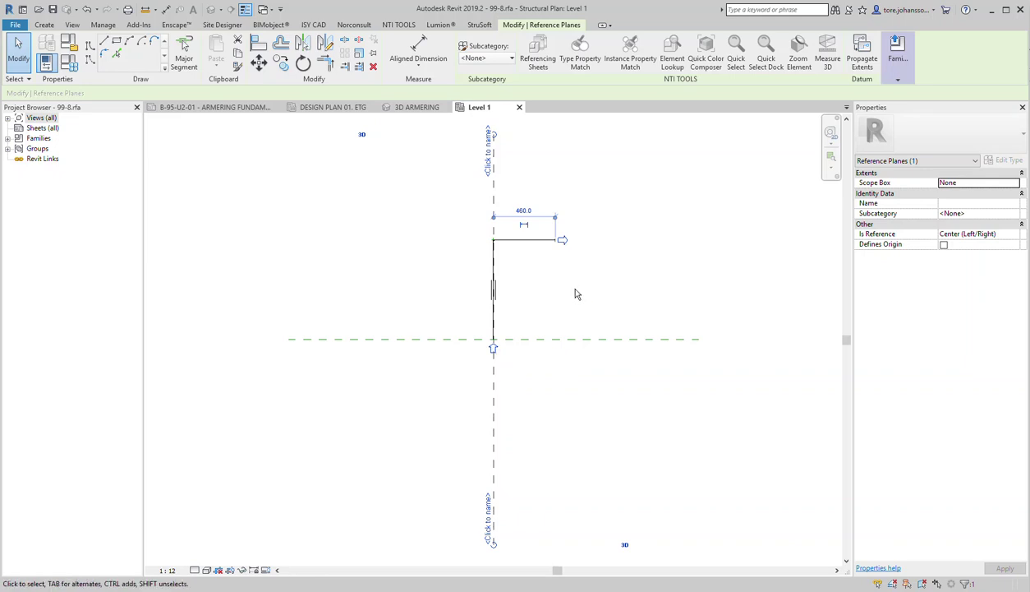
{"action": "left_click", "coordinate": [524, 224]}
Step: Replace the 460 dimension with a DI aligned 460 dimension above the horizontal leg
{"action": "left_click", "coordinate": [542, 224]}
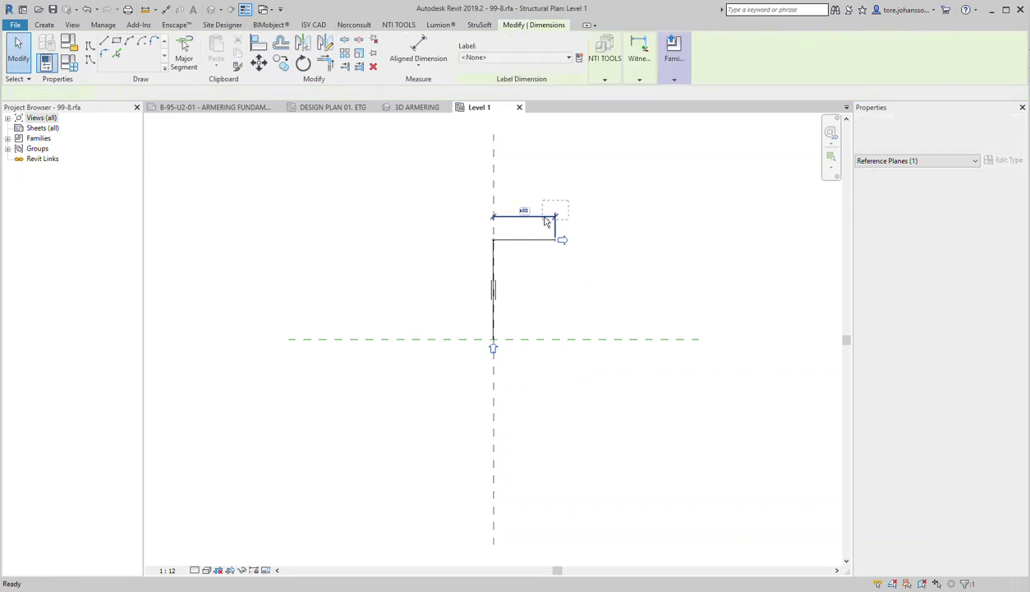
{"action": "key", "text": "Delete"}
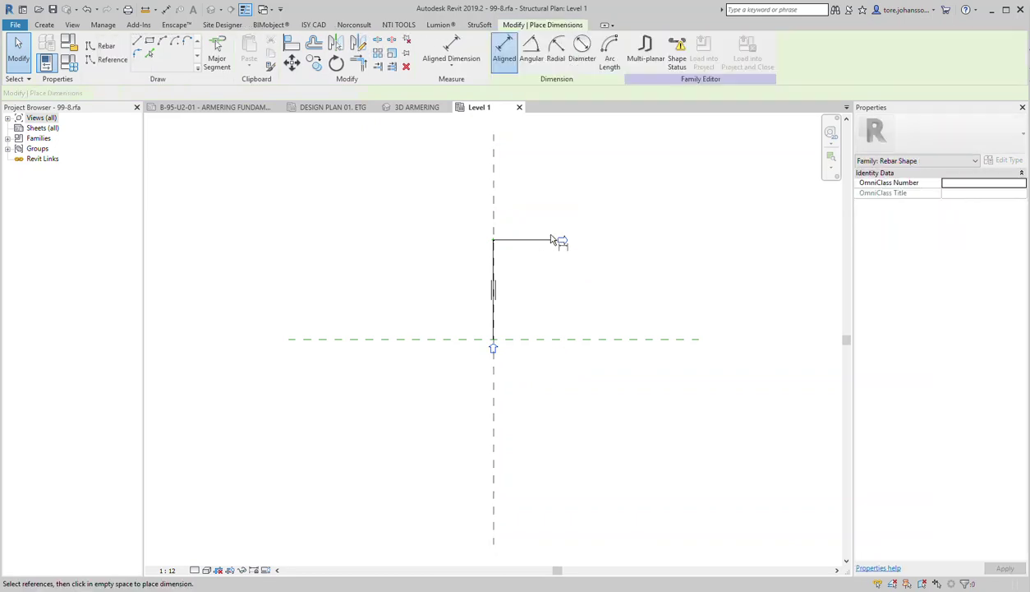
{"action": "key", "text": "d"}
{"action": "key", "text": "i"}
{"action": "scroll", "coordinate": [559, 244], "scroll_direction": "up", "scroll_amount": 2}
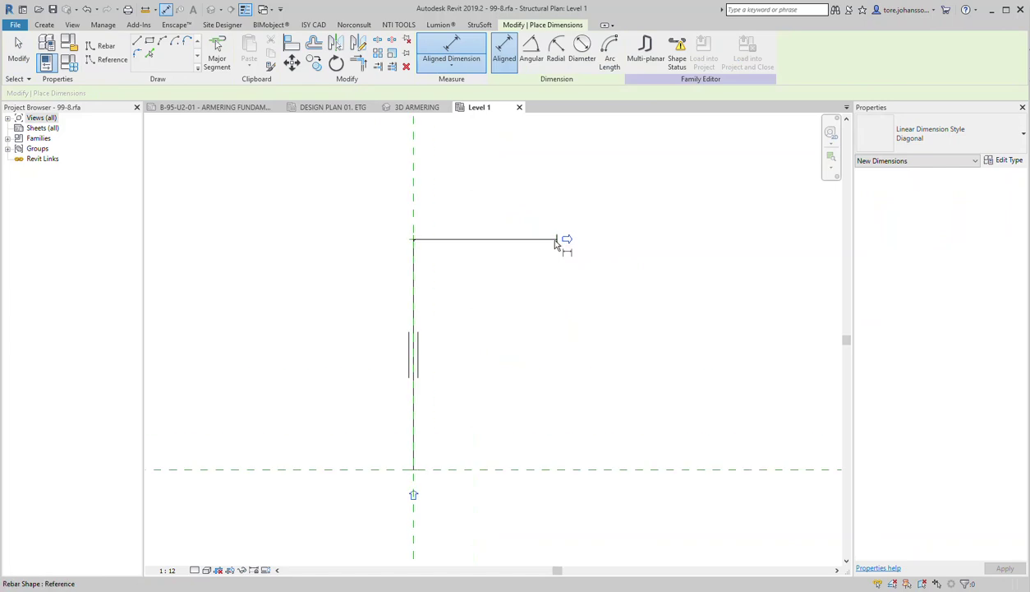
{"action": "left_click", "coordinate": [556, 242]}
{"action": "left_click", "coordinate": [414, 245]}
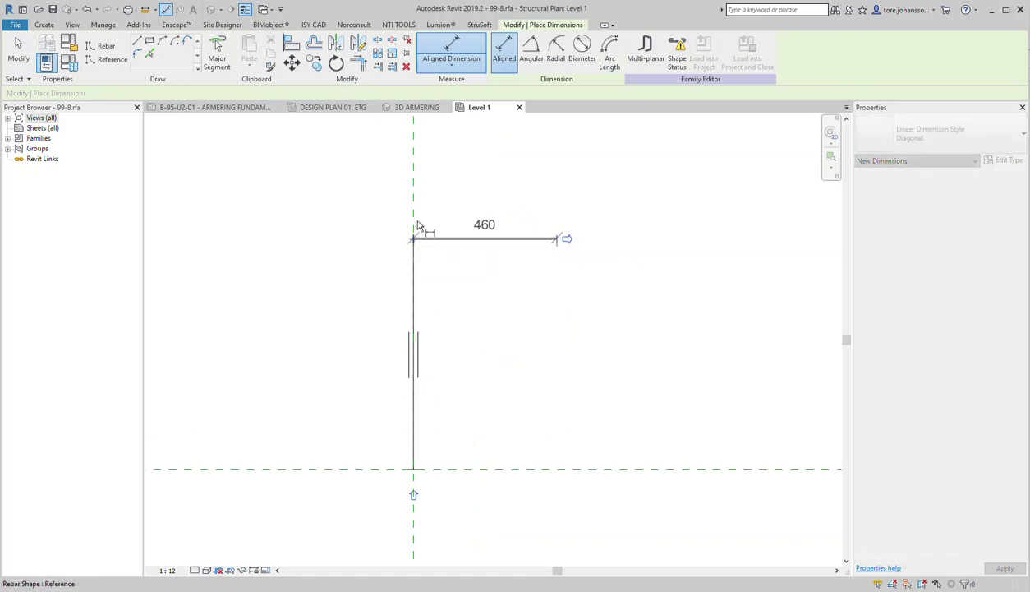
{"action": "left_click", "coordinate": [465, 153]}
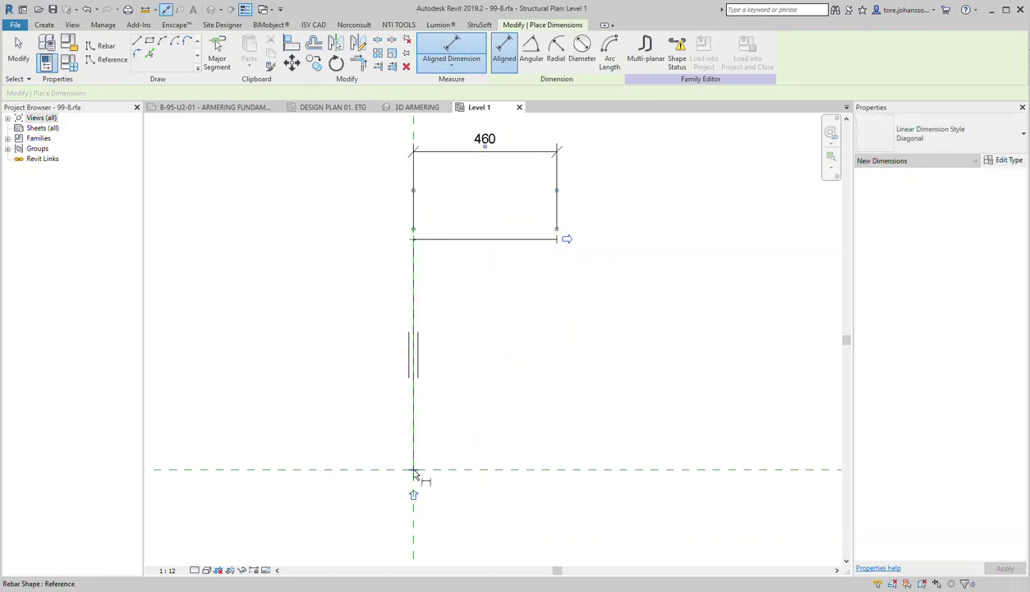
Step: Add a 740 aligned dimension to the left of the vertical leg
{"action": "left_click", "coordinate": [414, 251]}
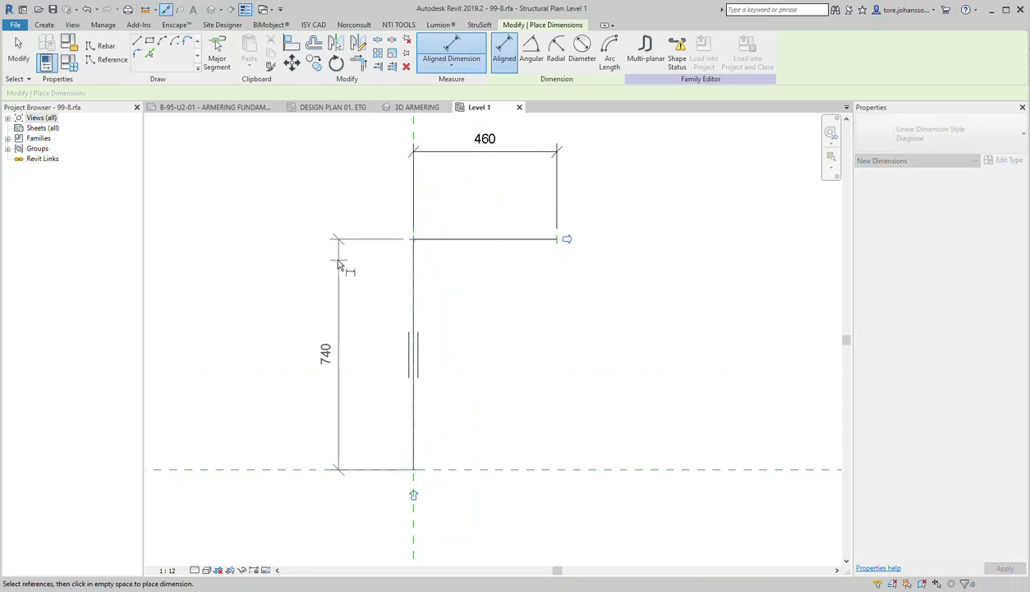
{"action": "left_click", "coordinate": [341, 277]}
{"action": "key", "text": "Escape"}
{"action": "key", "text": "Escape"}
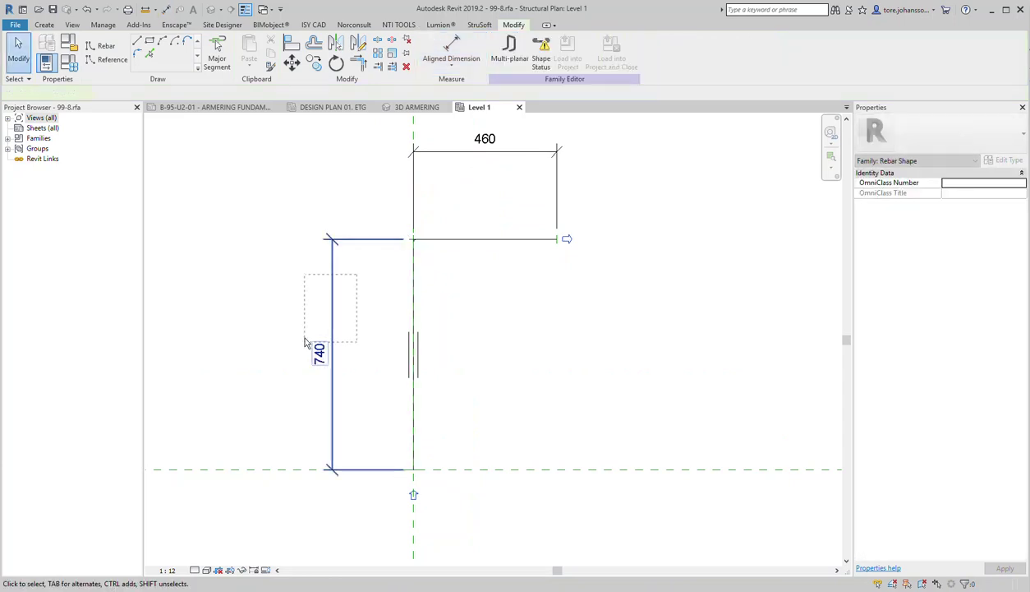
Step: Label the 740 dimension A and the 460 dimension B
{"action": "left_click", "coordinate": [481, 58]}
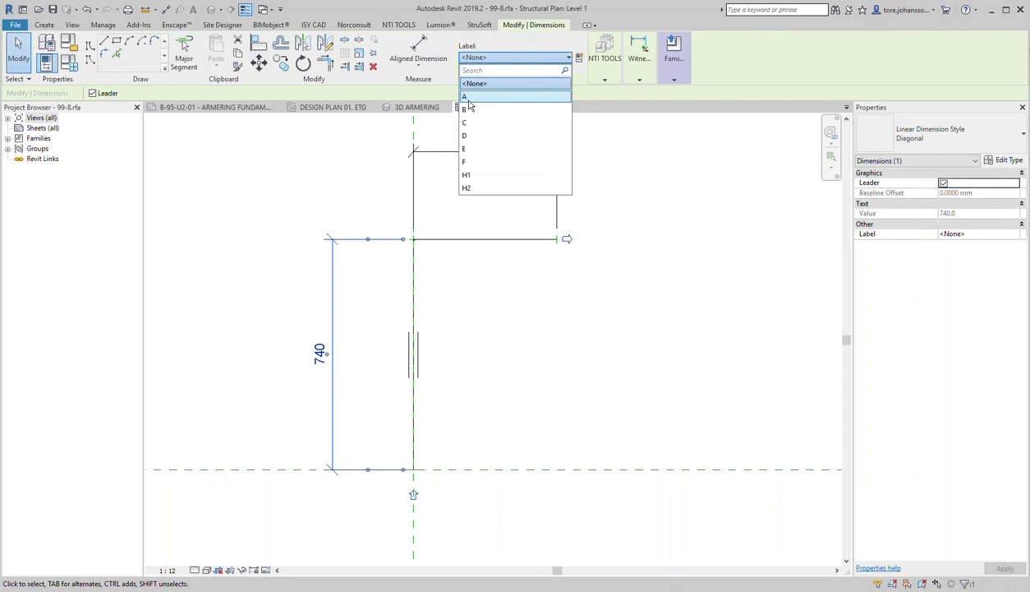
{"action": "left_click_drag", "start_coordinate": [602, 144], "coordinate": [529, 175]}
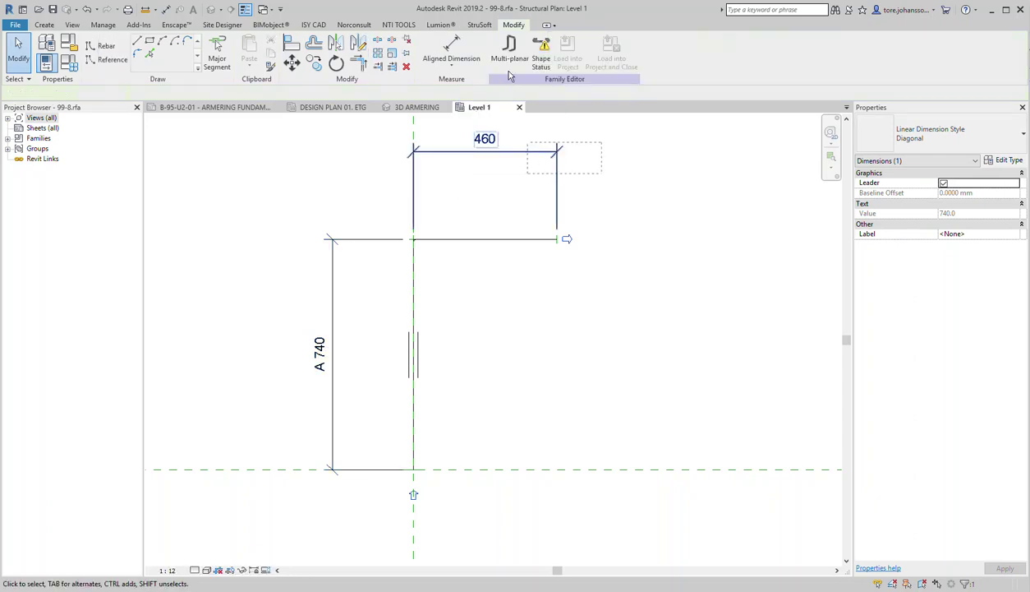
{"action": "left_click", "coordinate": [484, 57]}
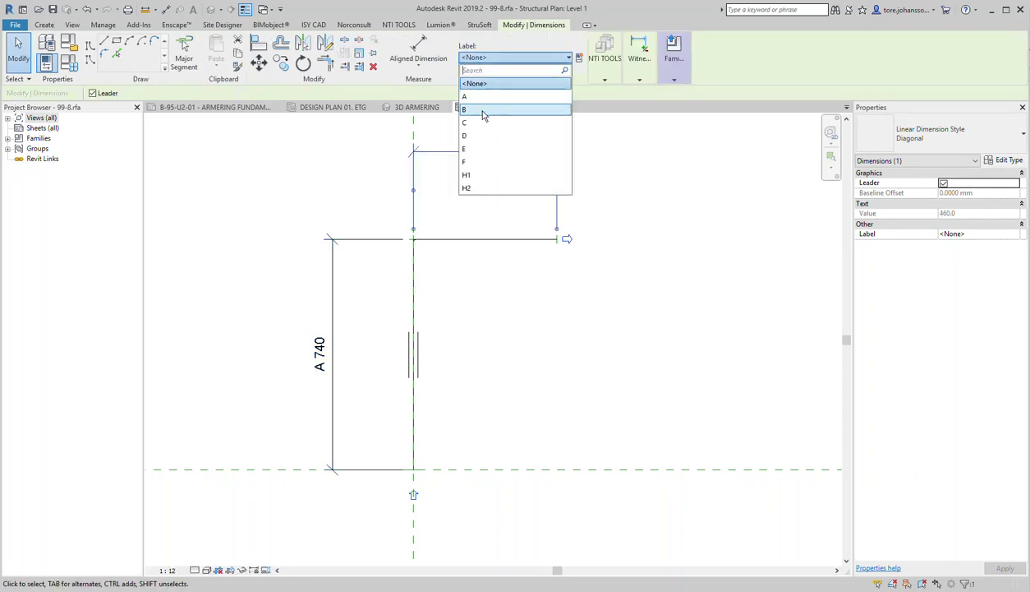
{"action": "left_click", "coordinate": [640, 216]}
{"action": "left_click", "coordinate": [625, 313]}
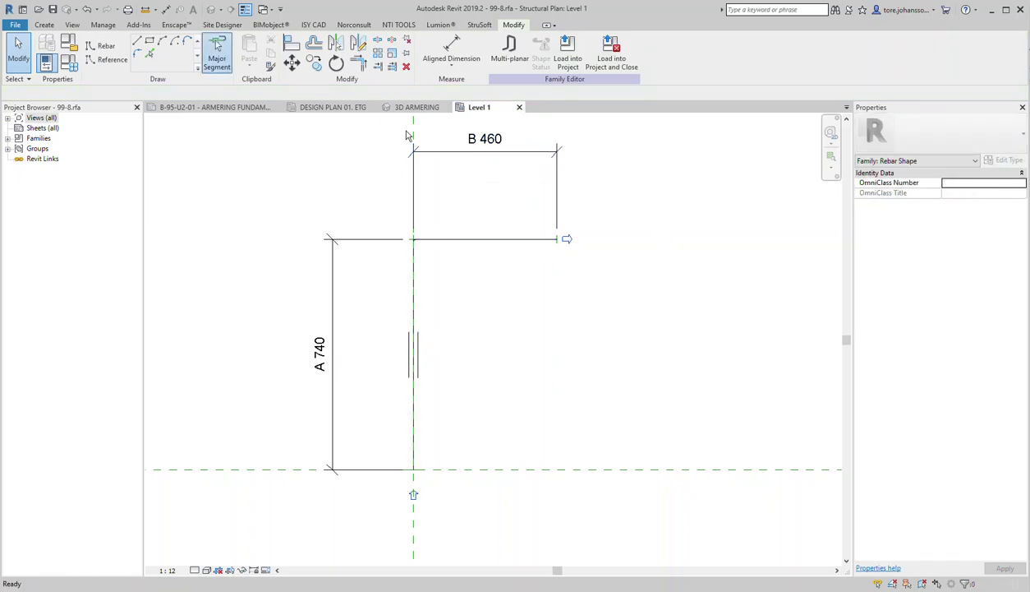
{"action": "left_click", "coordinate": [217, 57]}
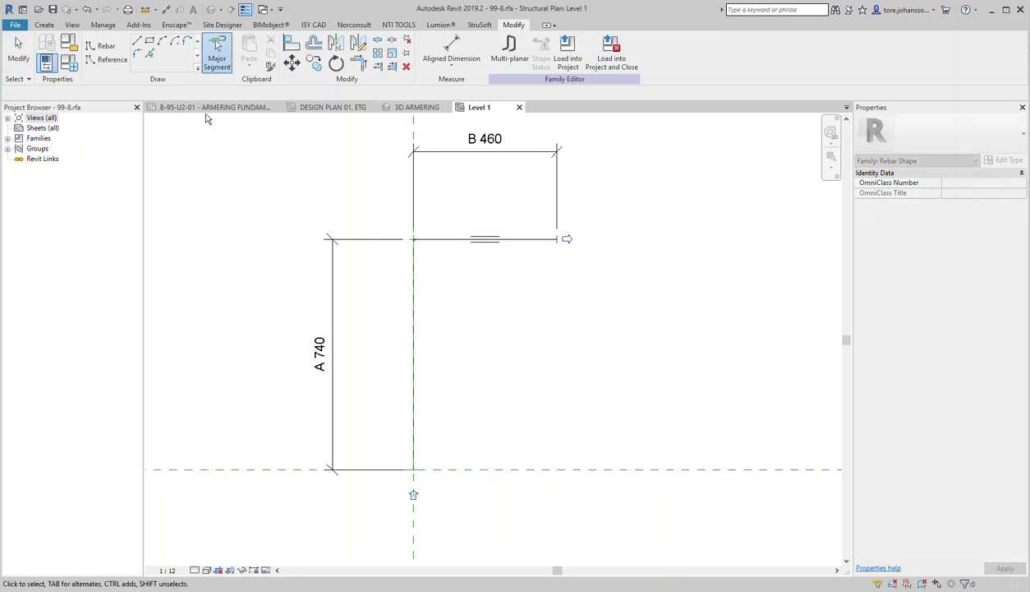
Step: Switch the shape to multi-planar and label its 500 out-of-plane dimension C
{"action": "left_click", "coordinate": [204, 65]}
{"action": "left_click", "coordinate": [509, 50]}
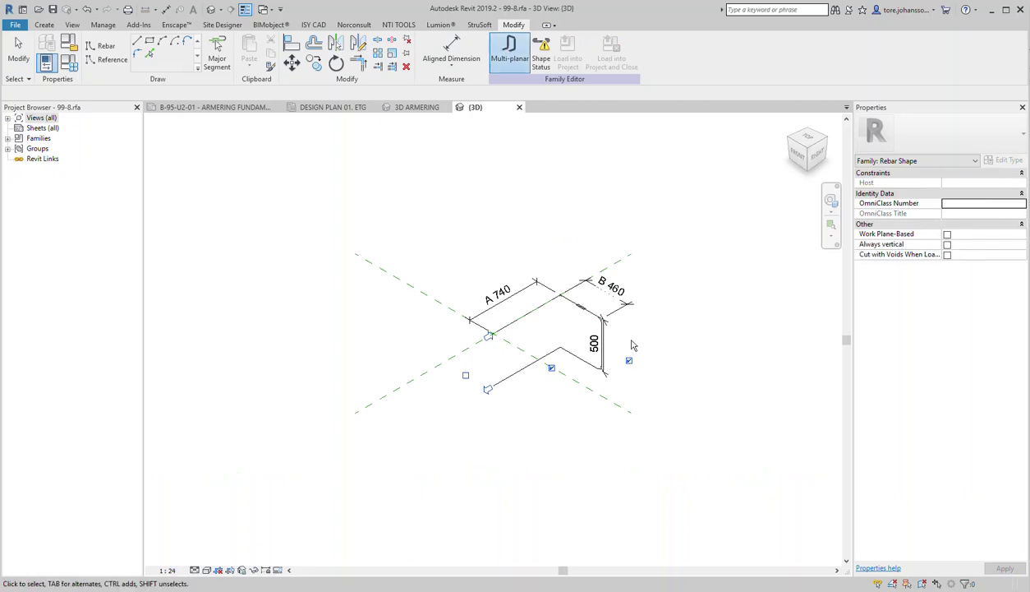
{"action": "left_click_drag", "start_coordinate": [645, 368], "coordinate": [646, 337]}
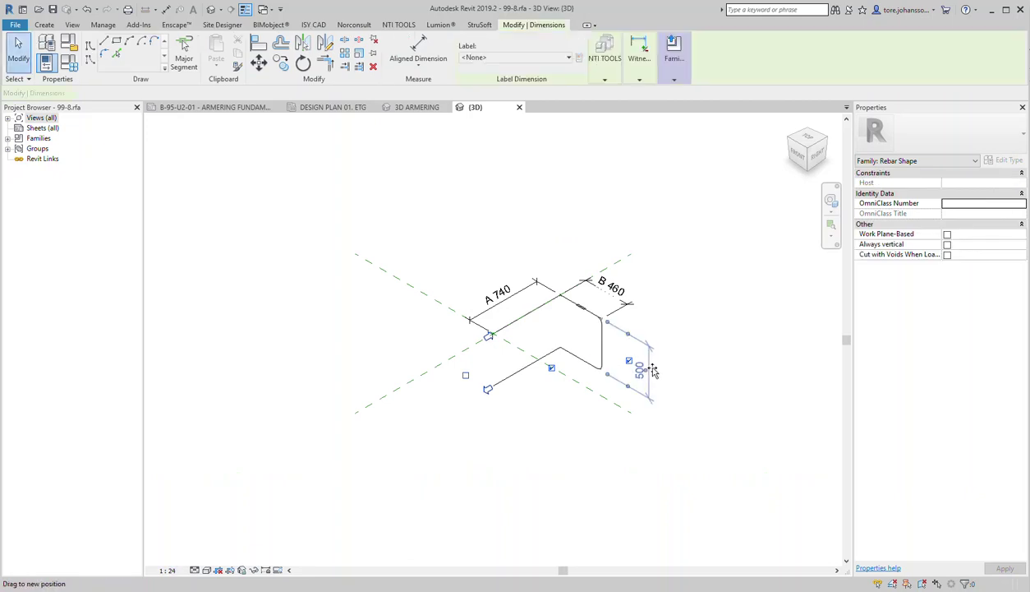
{"action": "left_click", "coordinate": [518, 58]}
{"action": "left_click", "coordinate": [482, 122]}
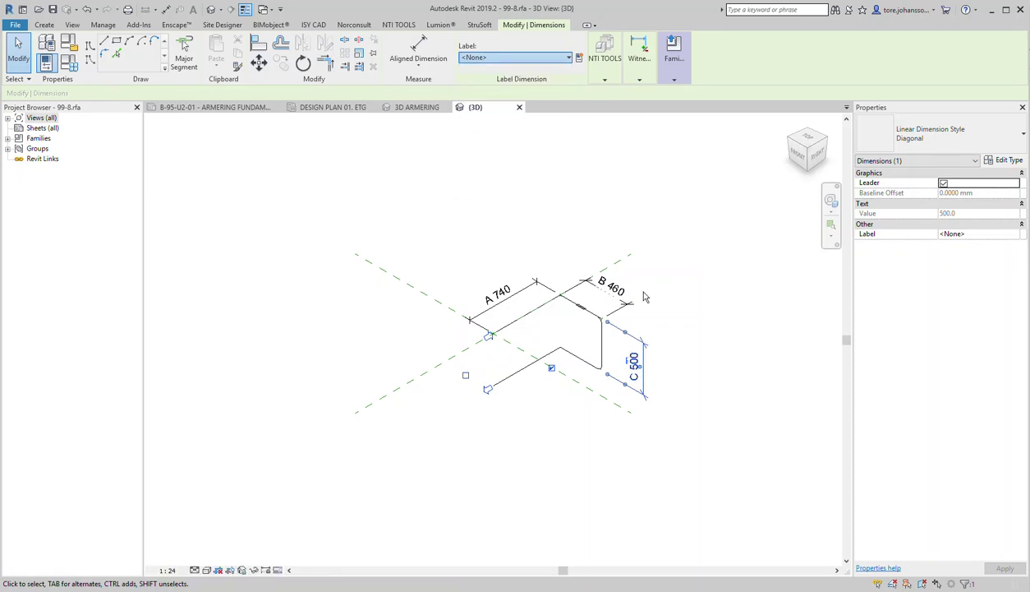
{"action": "left_click", "coordinate": [682, 402]}
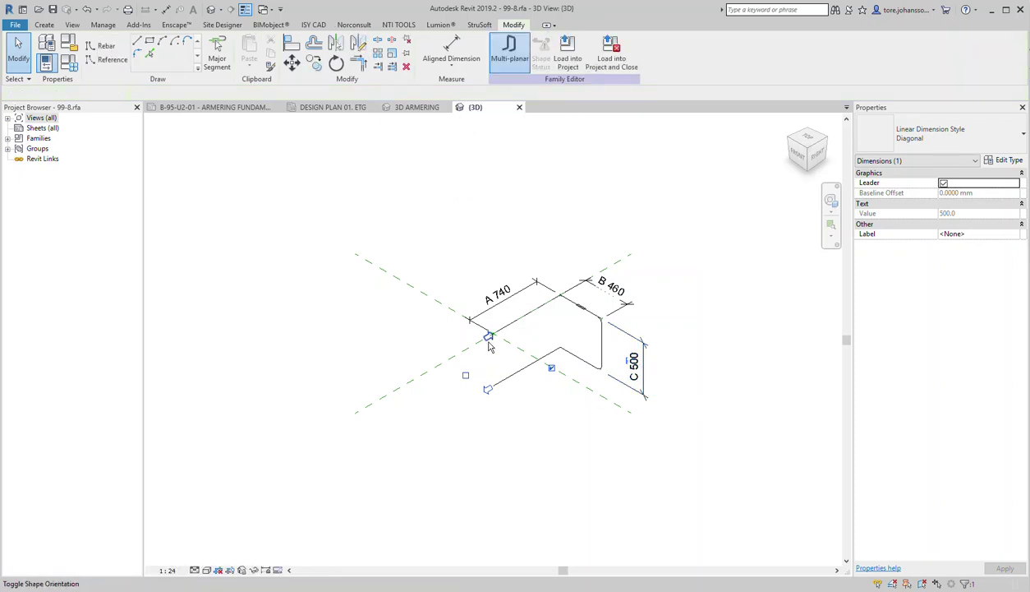
Step: Delete the unused F, E and D parameters in Family Types, keeping A, B and C
{"action": "left_click", "coordinate": [69, 64]}
{"action": "left_click", "coordinate": [424, 283]}
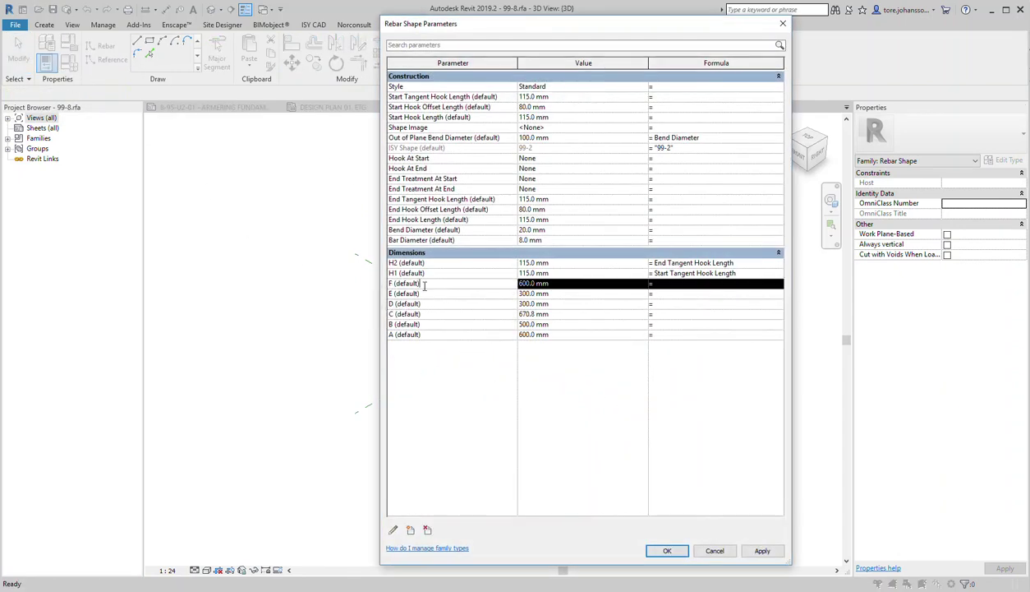
{"action": "left_click", "coordinate": [427, 529]}
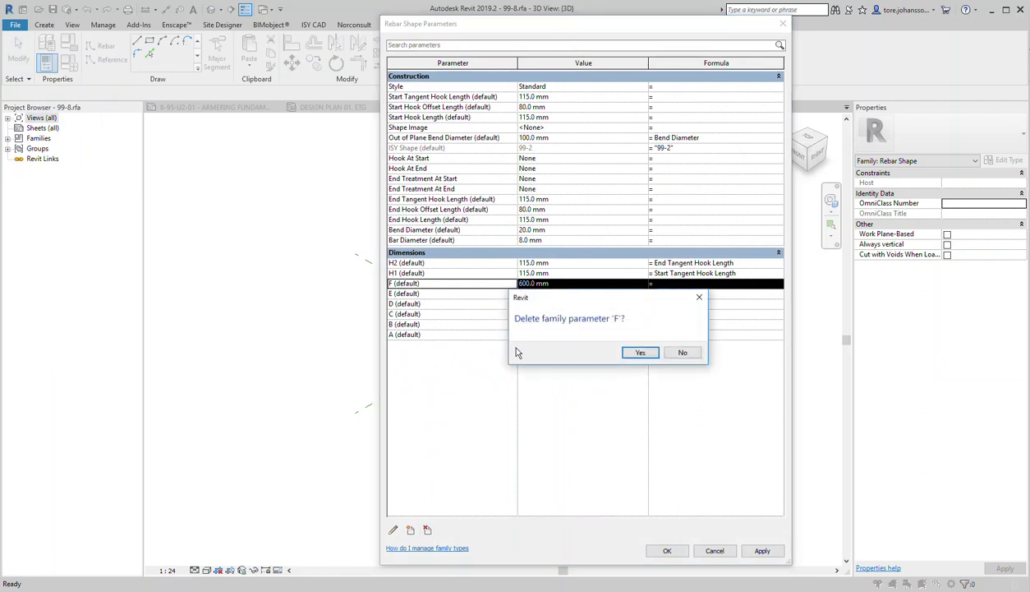
{"action": "left_click", "coordinate": [641, 353]}
{"action": "left_click", "coordinate": [437, 285]}
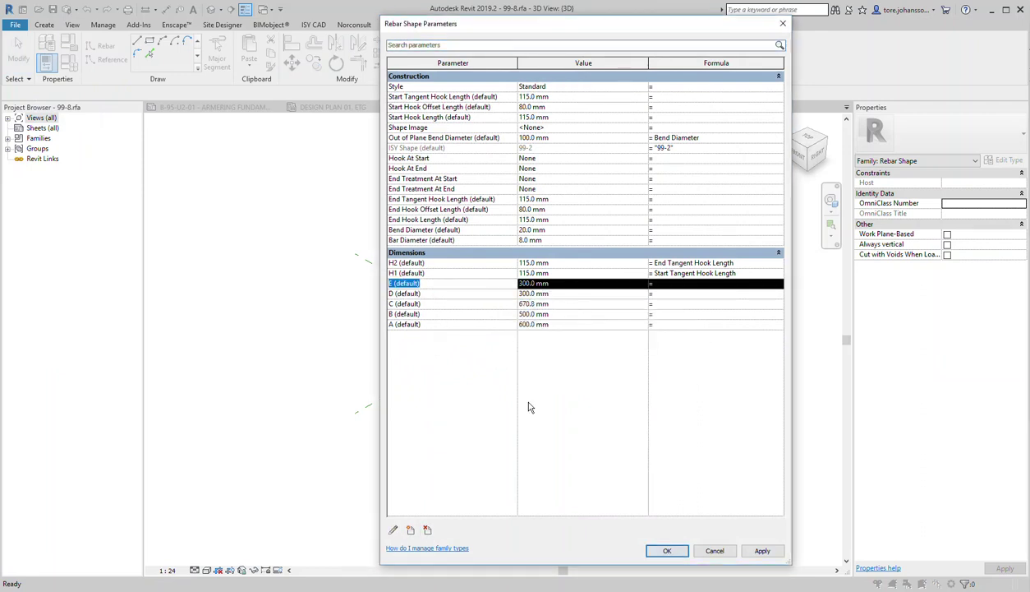
{"action": "left_click", "coordinate": [427, 529]}
{"action": "left_click", "coordinate": [638, 352]}
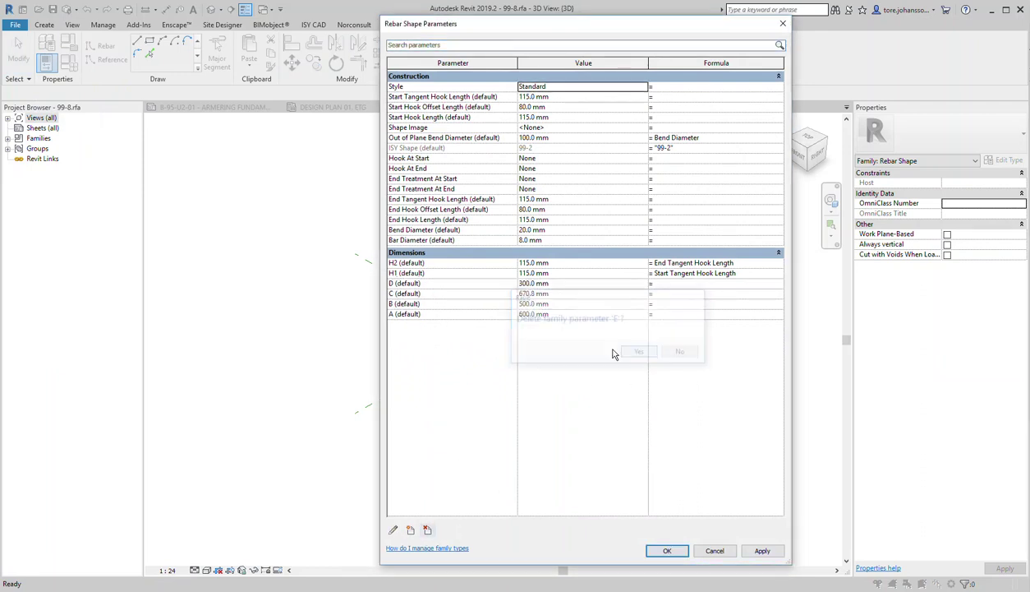
{"action": "left_click", "coordinate": [409, 282]}
{"action": "left_click", "coordinate": [427, 529]}
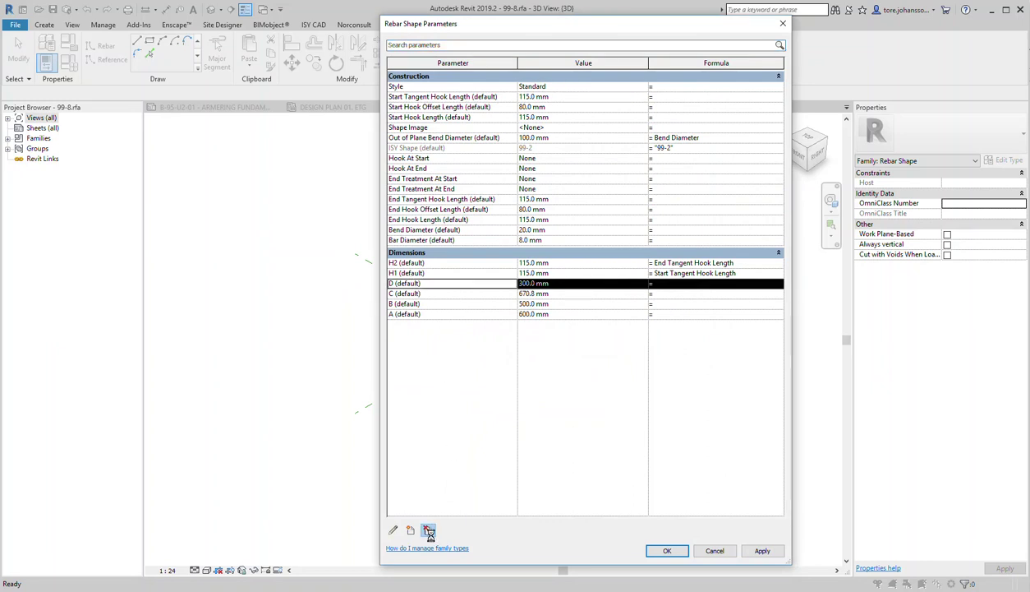
{"action": "left_click", "coordinate": [640, 353]}
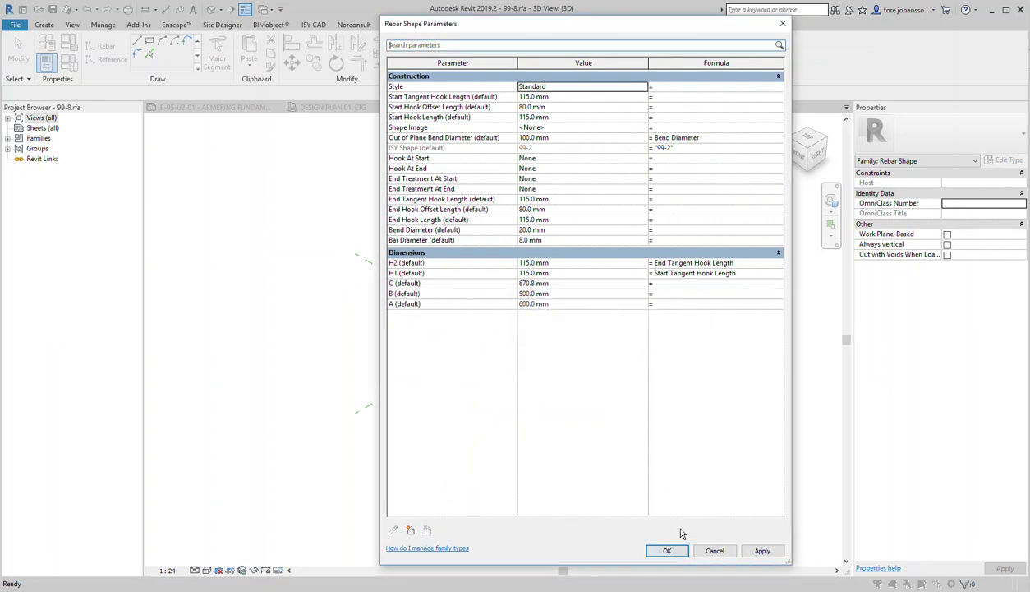
{"action": "left_click", "coordinate": [668, 550]}
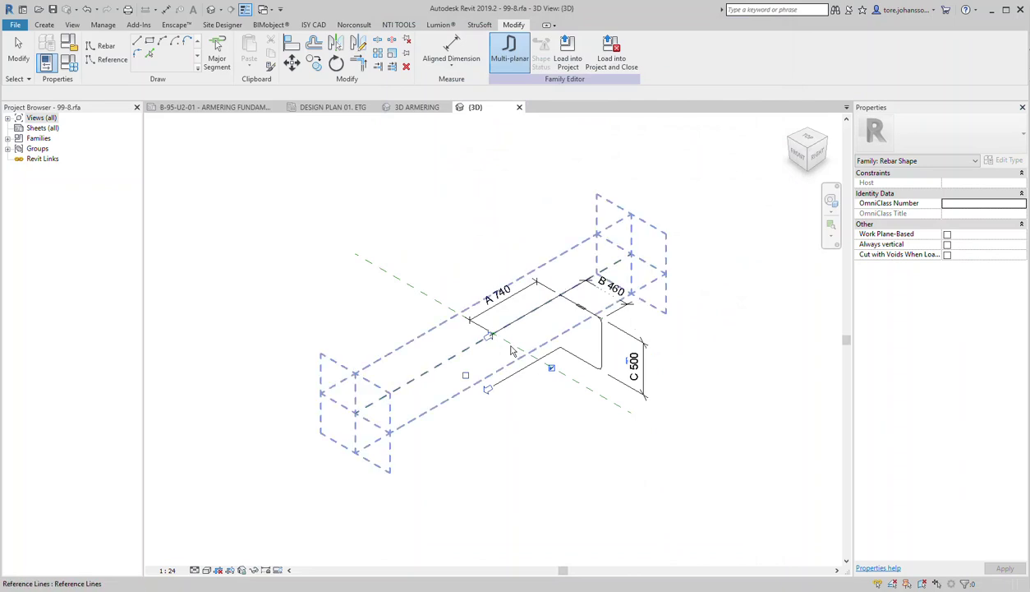
Step: Delete the '99-2' formula from ISY Shape in Family Types, leaving the shape image unchanged
{"action": "left_click", "coordinate": [69, 63]}
{"action": "left_click", "coordinate": [682, 151]}
{"action": "left_click_drag", "start_coordinate": [646, 148], "coordinate": [687, 146]}
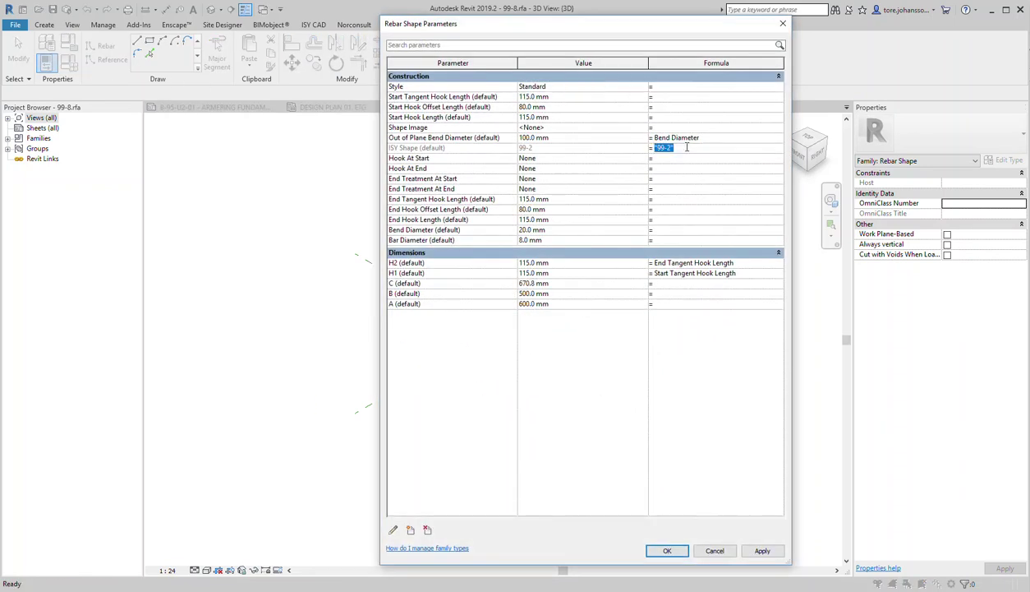
{"action": "left_click", "coordinate": [638, 129]}
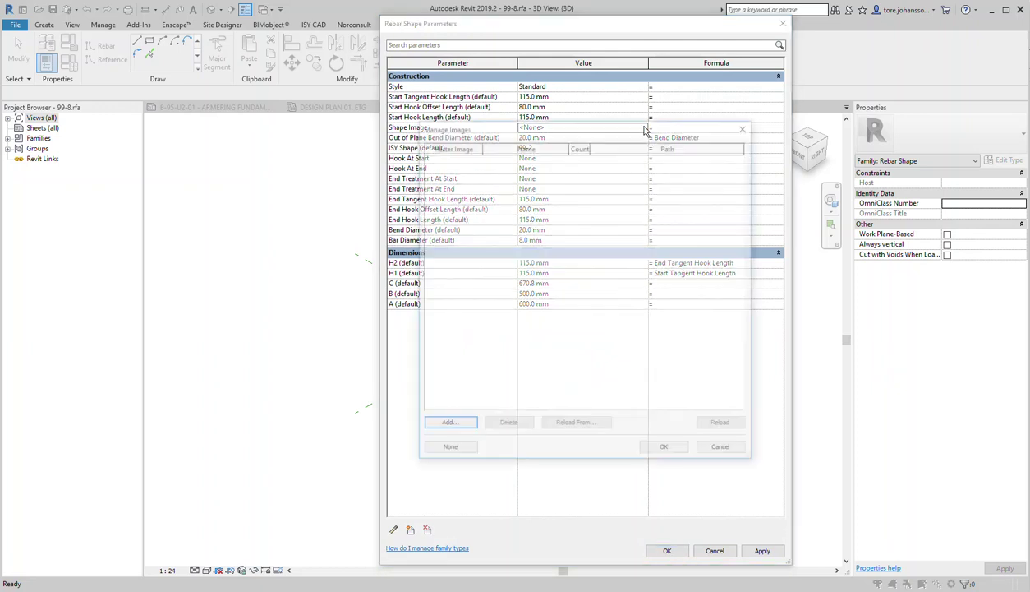
{"action": "left_click", "coordinate": [465, 420]}
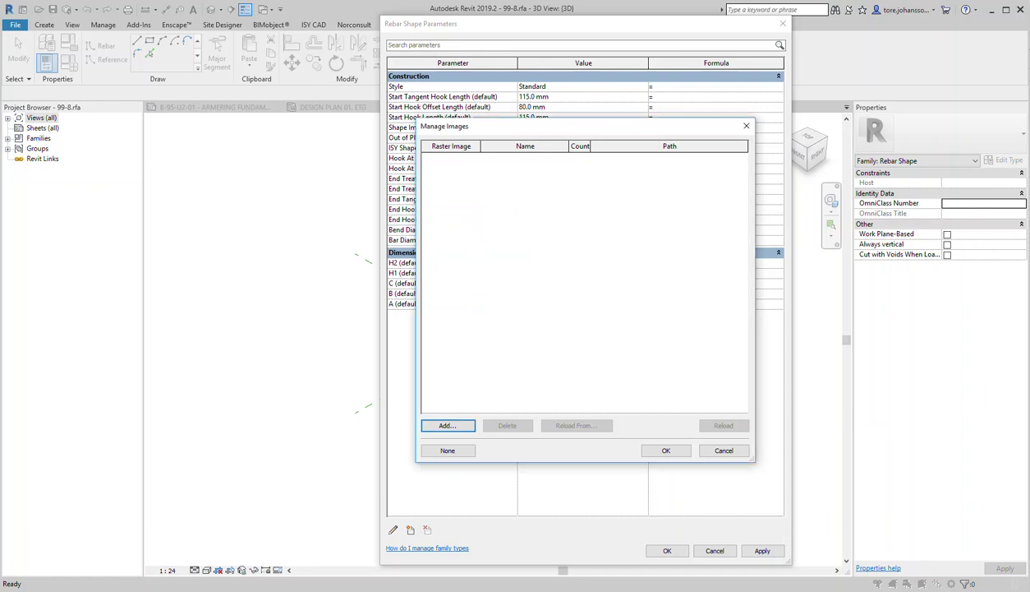
{"action": "left_click", "coordinate": [706, 449]}
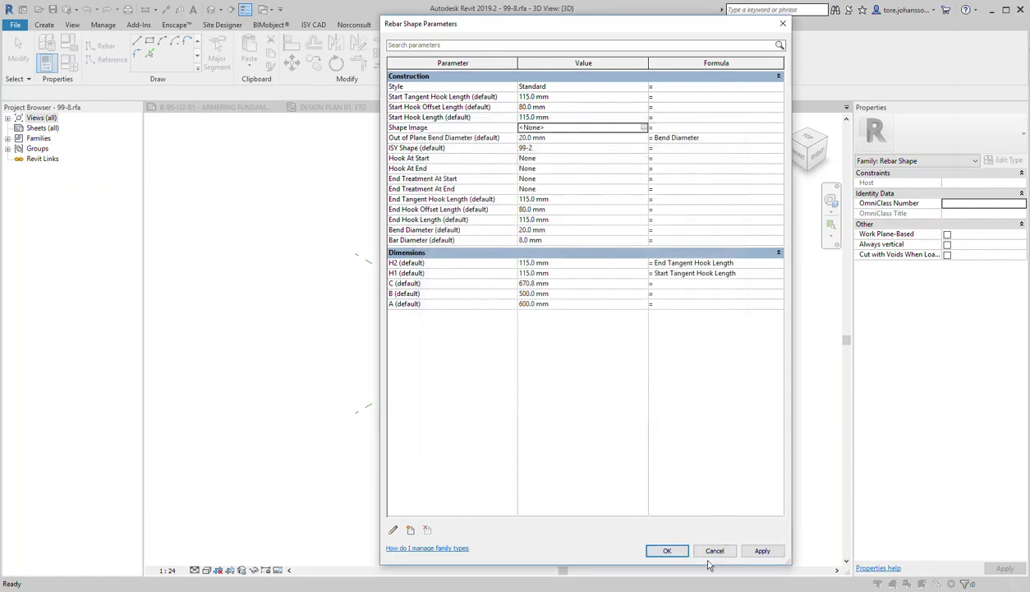
{"action": "left_click", "coordinate": [669, 550]}
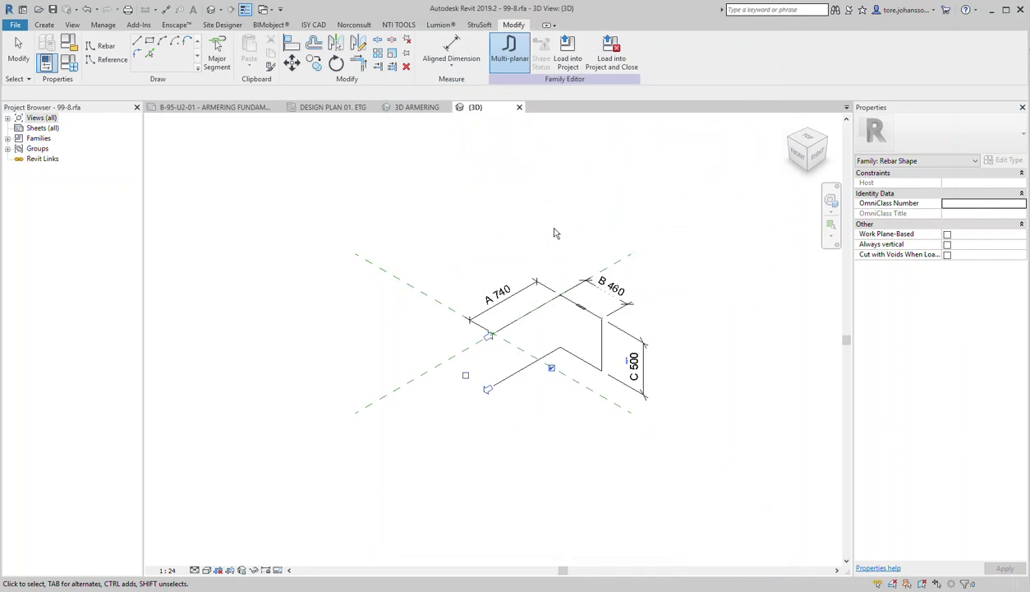
Step: Load the edited 99-8 family into Var_Jern, overwriting the existing version and its parameter values
{"action": "left_click", "coordinate": [567, 54]}
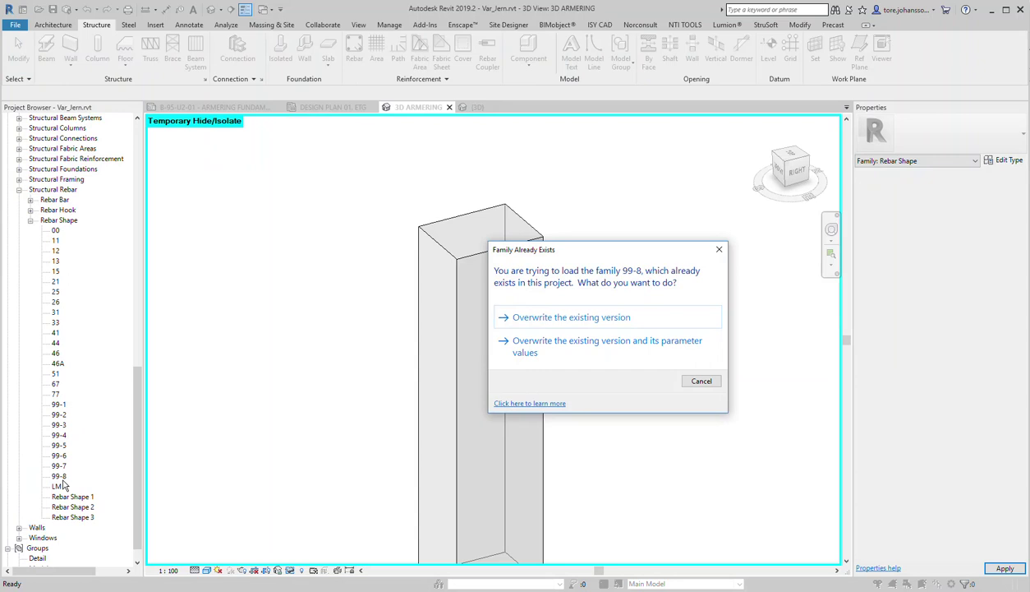
{"action": "left_click", "coordinate": [614, 352]}
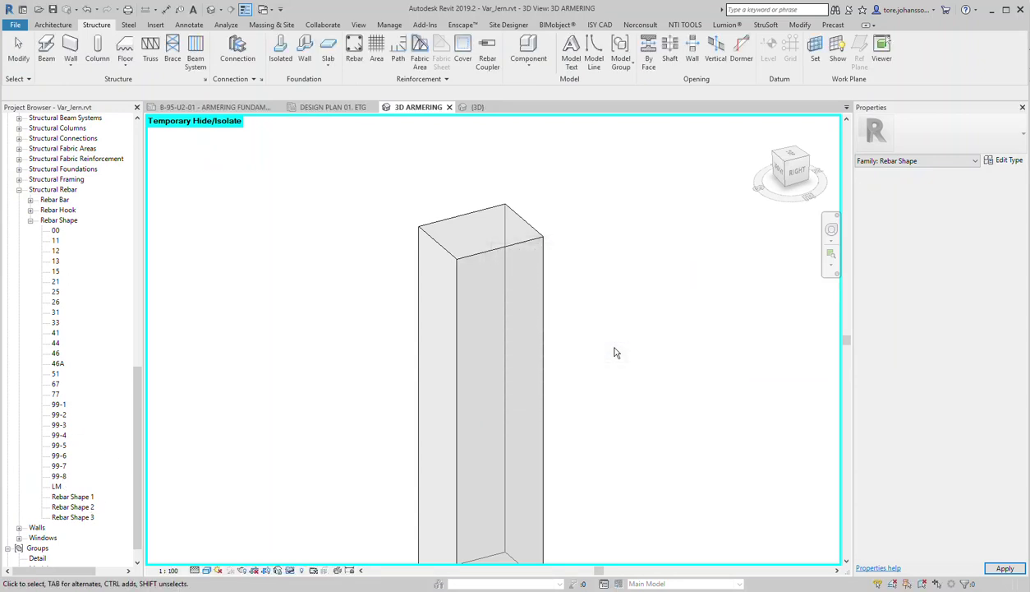
Step: Start a sketched rebar in the concrete column, using its front face as the sketch plane
{"action": "left_click", "coordinate": [534, 247]}
{"action": "mouse_move", "coordinate": [577, 57]}
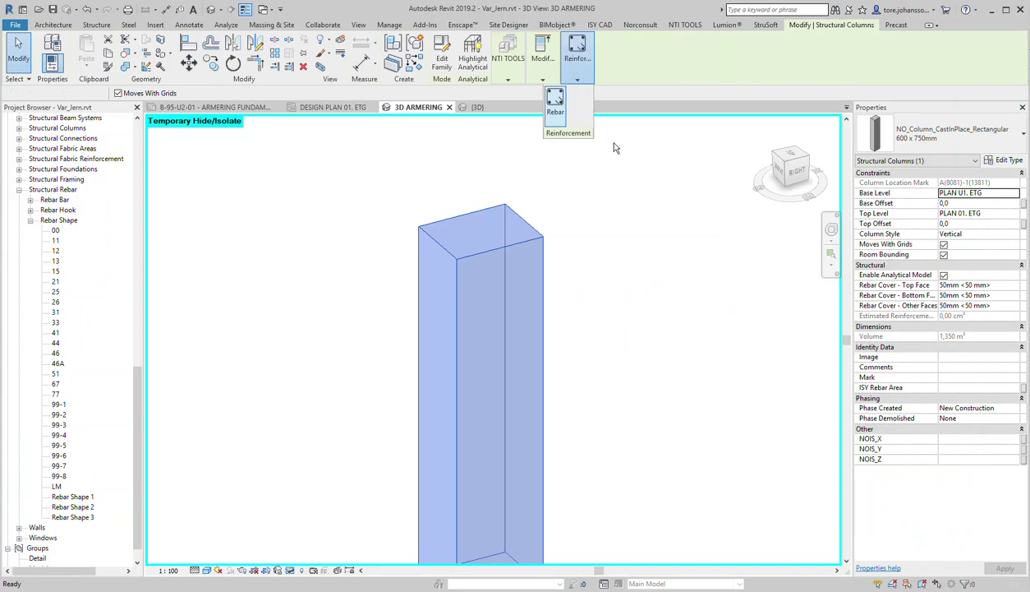
{"action": "left_click", "coordinate": [555, 100]}
{"action": "left_click", "coordinate": [482, 54]}
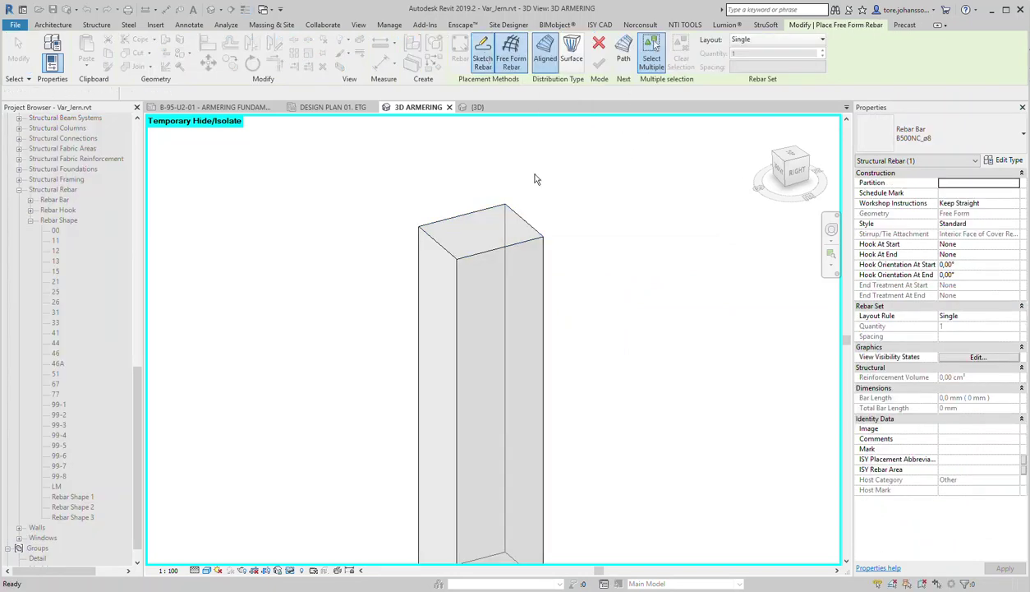
{"action": "left_click", "coordinate": [505, 278]}
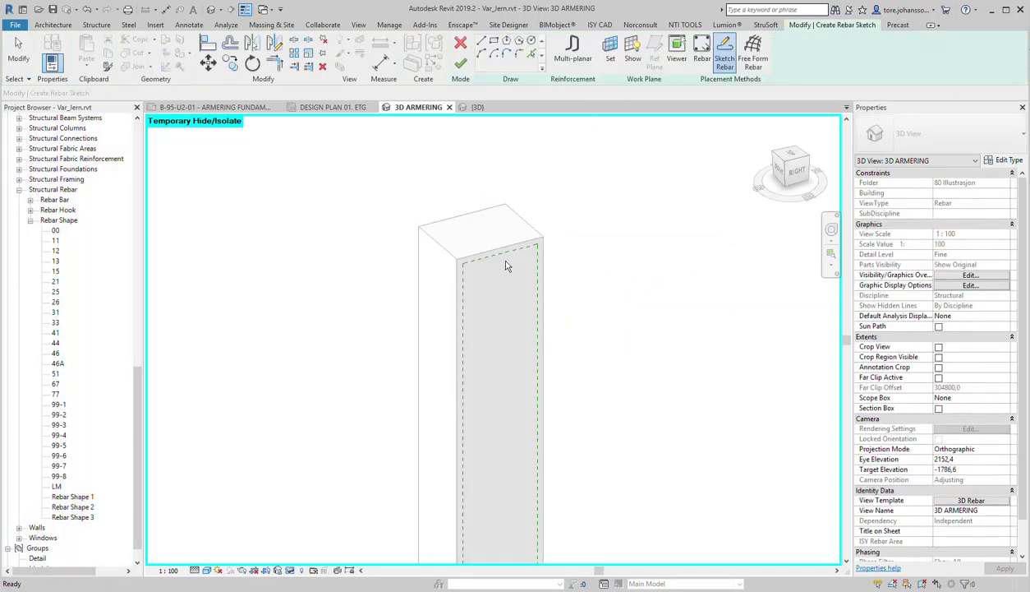
Step: Draw the bar up the face and across the top, make it multi-planar with connectors, and finish
{"action": "left_click", "coordinate": [462, 436]}
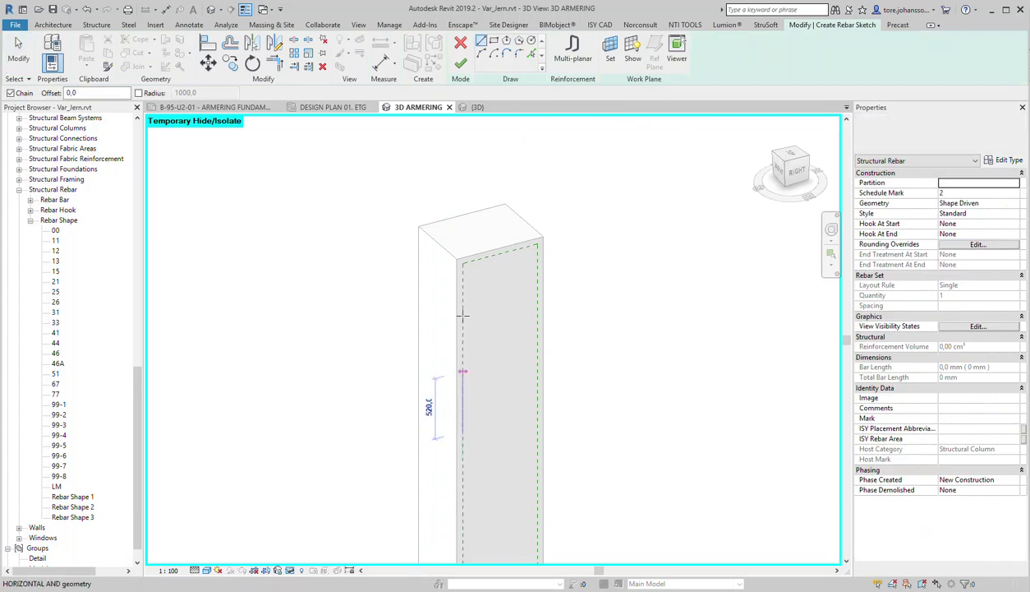
{"action": "left_click", "coordinate": [465, 264]}
{"action": "left_click", "coordinate": [535, 244]}
{"action": "left_click", "coordinate": [573, 51]}
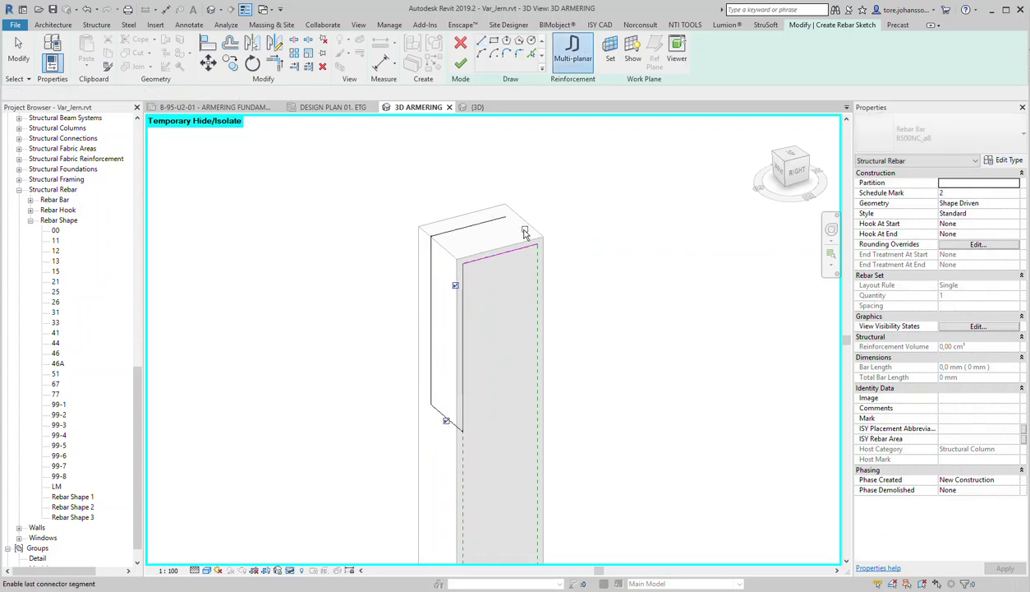
{"action": "left_click", "coordinate": [524, 229]}
{"action": "left_click", "coordinate": [447, 420]}
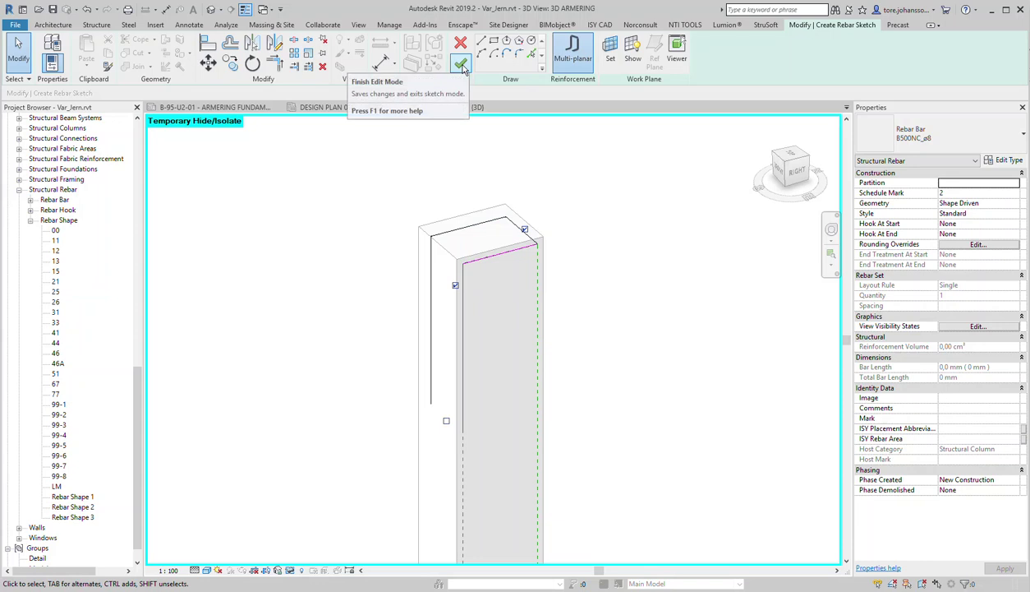
{"action": "left_click", "coordinate": [461, 66]}
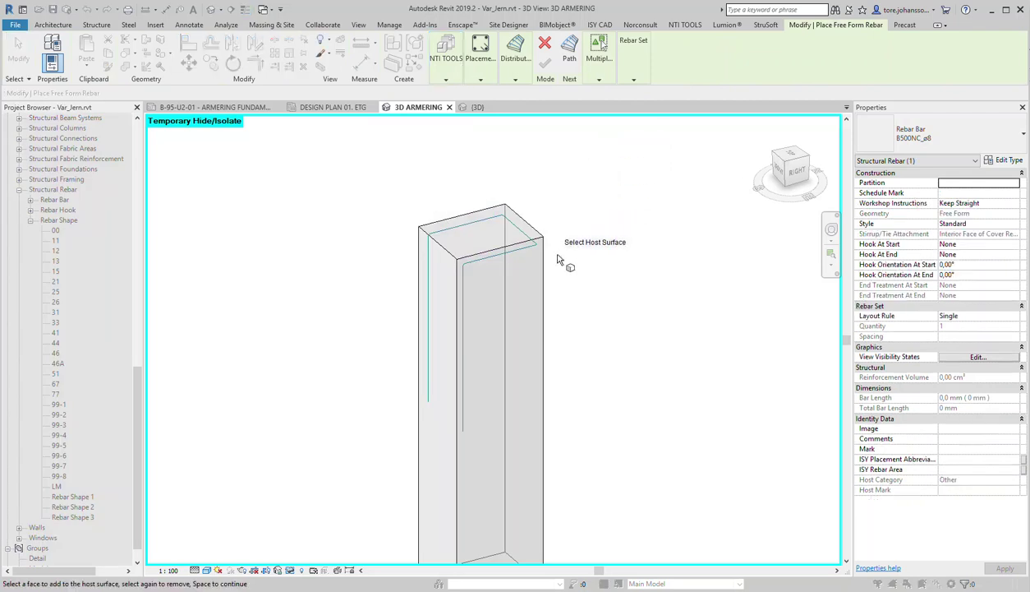
Step: Place the bar on the column face as shape 99-8 (A 1450, B 646, C 546) and edit its family
{"action": "left_click", "coordinate": [518, 256]}
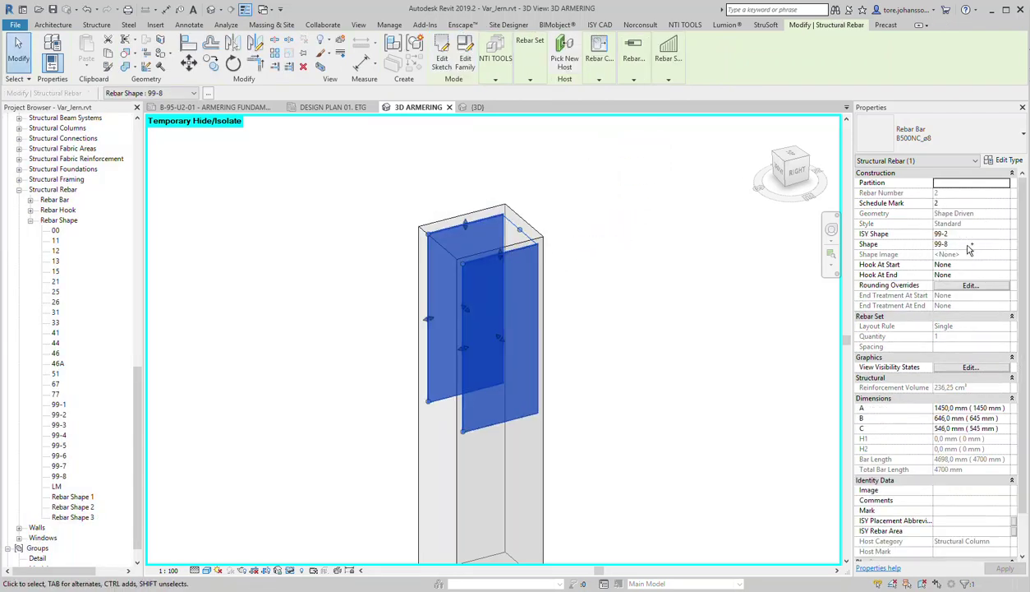
{"action": "left_click", "coordinate": [469, 65]}
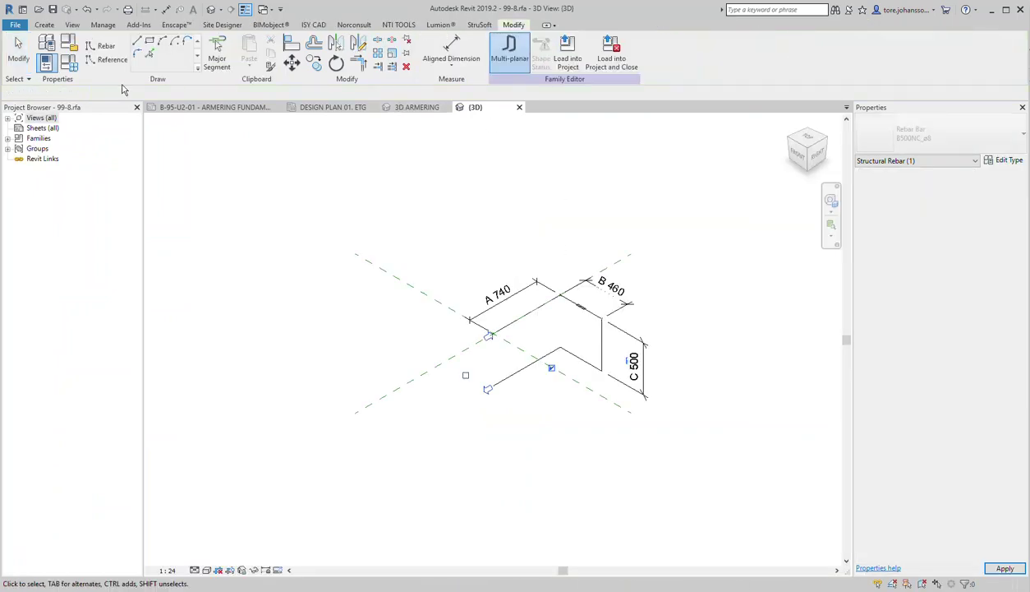
Step: Blank the ISY Shape default value in Family Types and load the 99-8 family into Var_Jern
{"action": "left_click", "coordinate": [69, 61]}
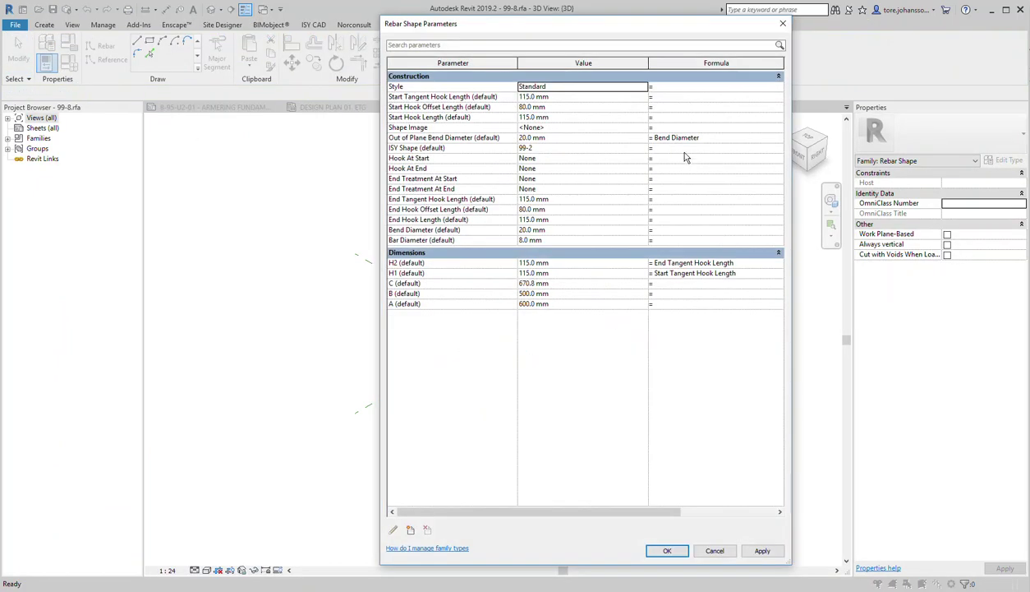
{"action": "left_click", "coordinate": [559, 148]}
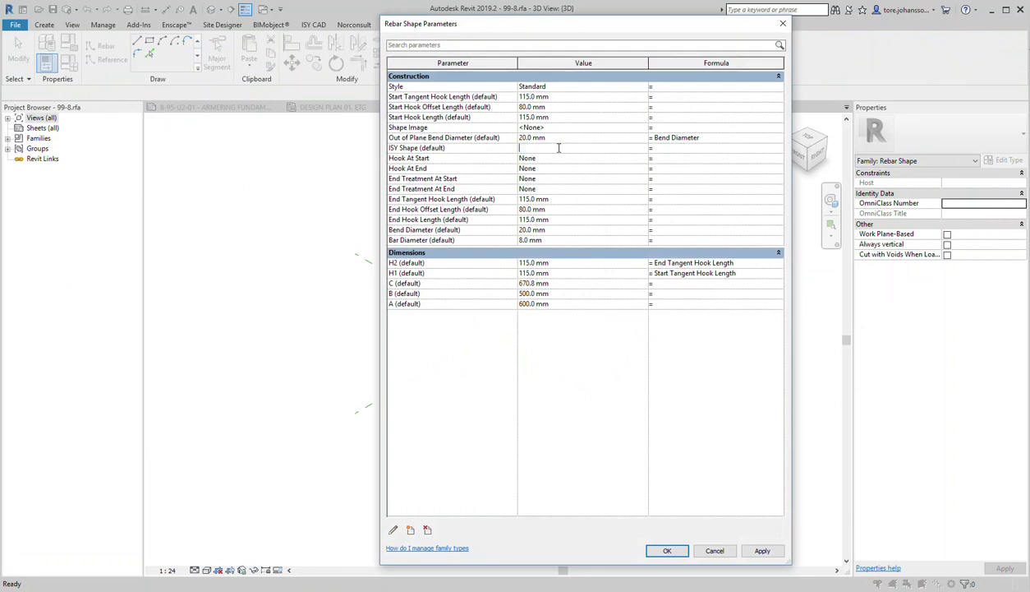
{"action": "left_click", "coordinate": [667, 551]}
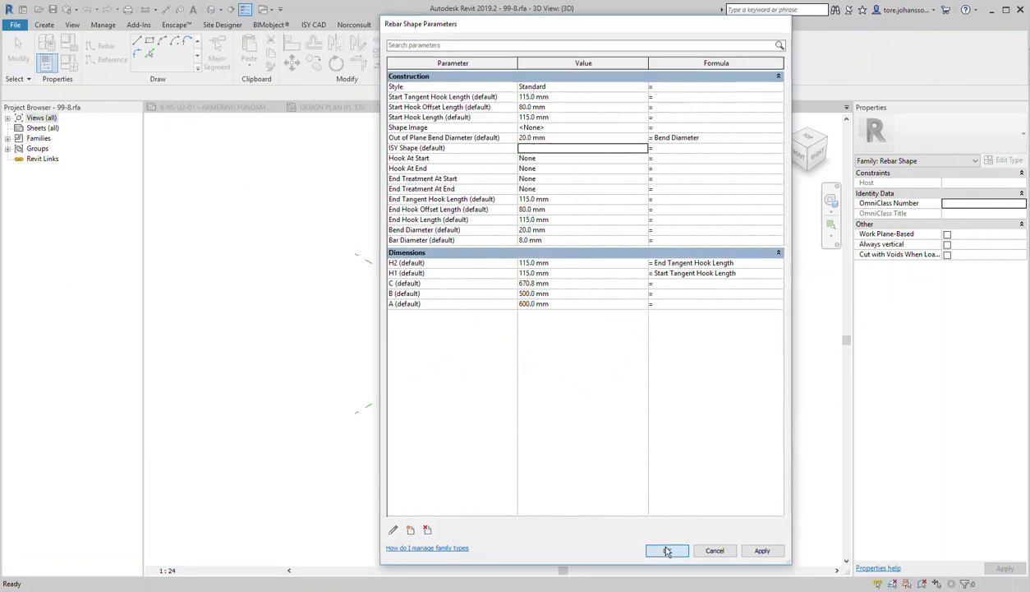
{"action": "left_click", "coordinate": [567, 57]}
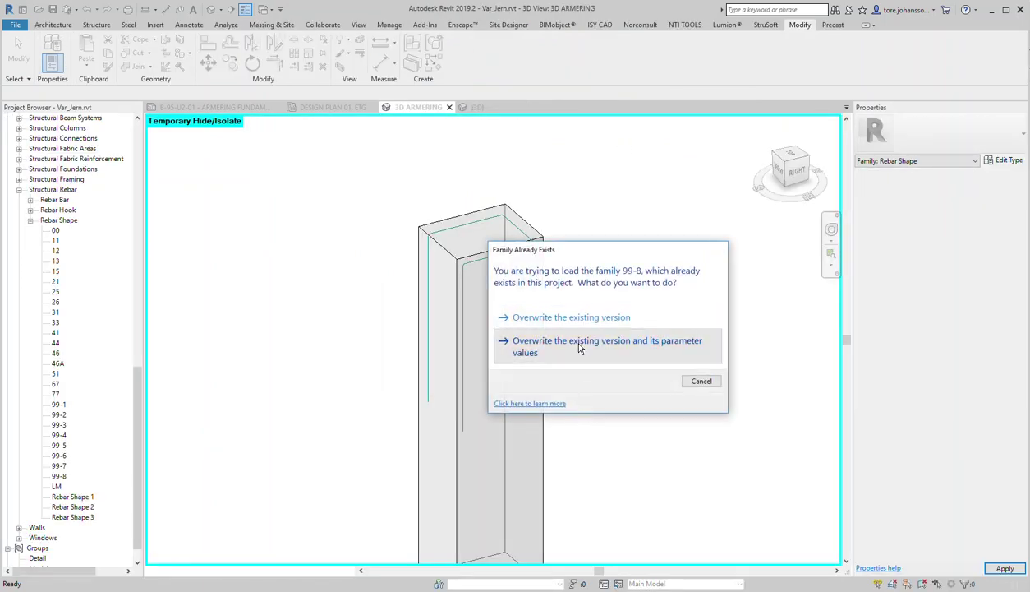
Step: Overwrite the project's 99-8 family, then reselect the column's bar to confirm its ISY Shape is blank
{"action": "left_click", "coordinate": [579, 348]}
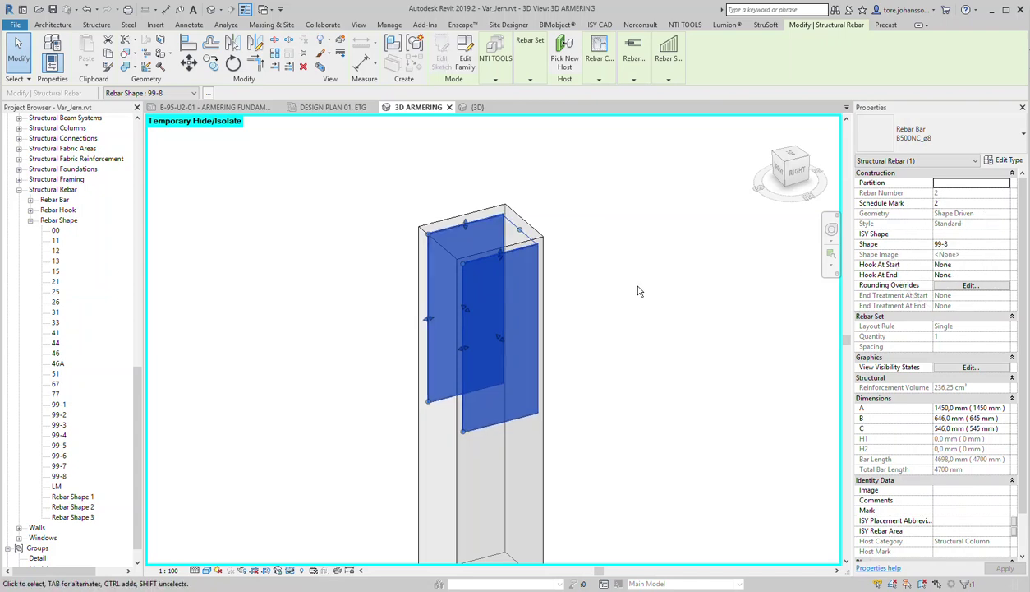
{"action": "left_click", "coordinate": [630, 292]}
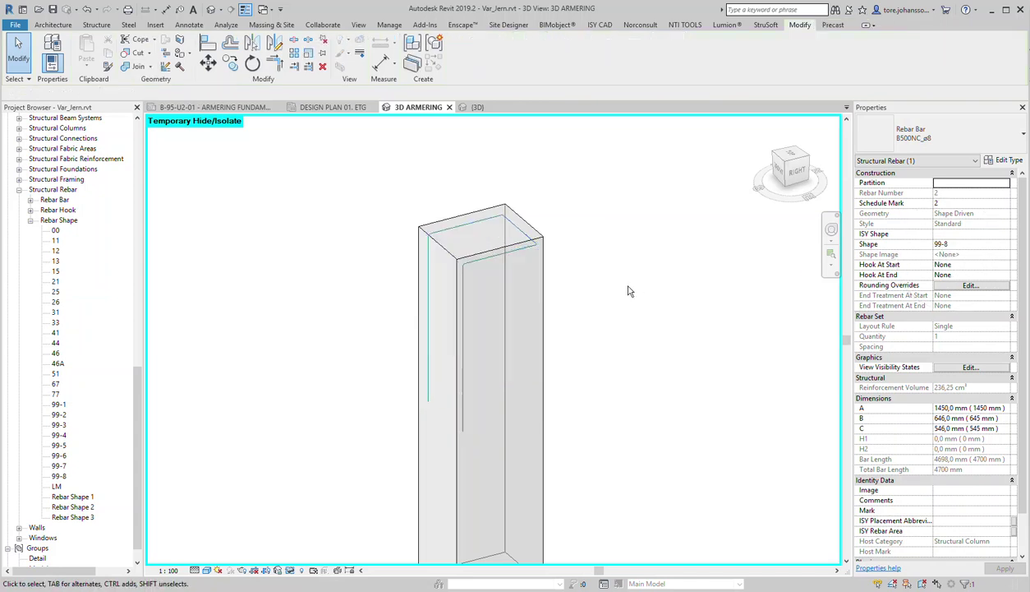
{"action": "left_click", "coordinate": [511, 259]}
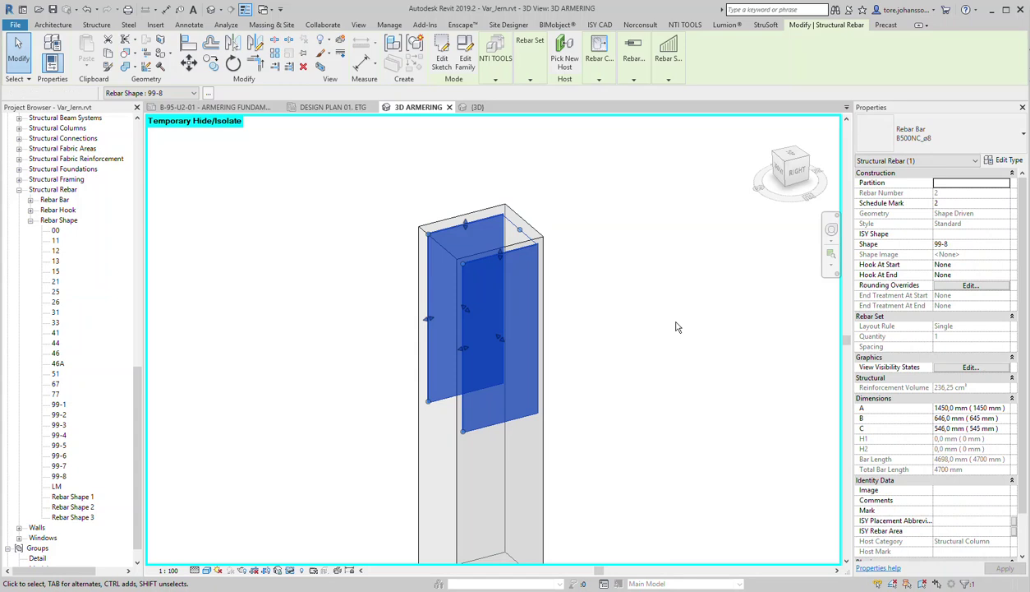